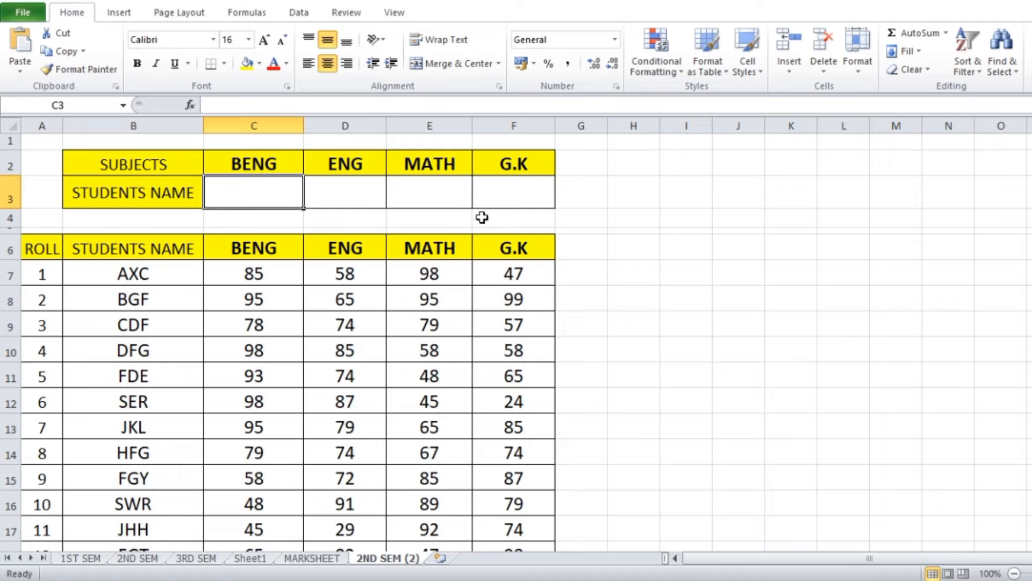
# - Start a VLOOKUP formula in C3 under BENG with MIN(C7:C38) as the lookup value
pyautogui.write('=VLOOKUP(MIN(')
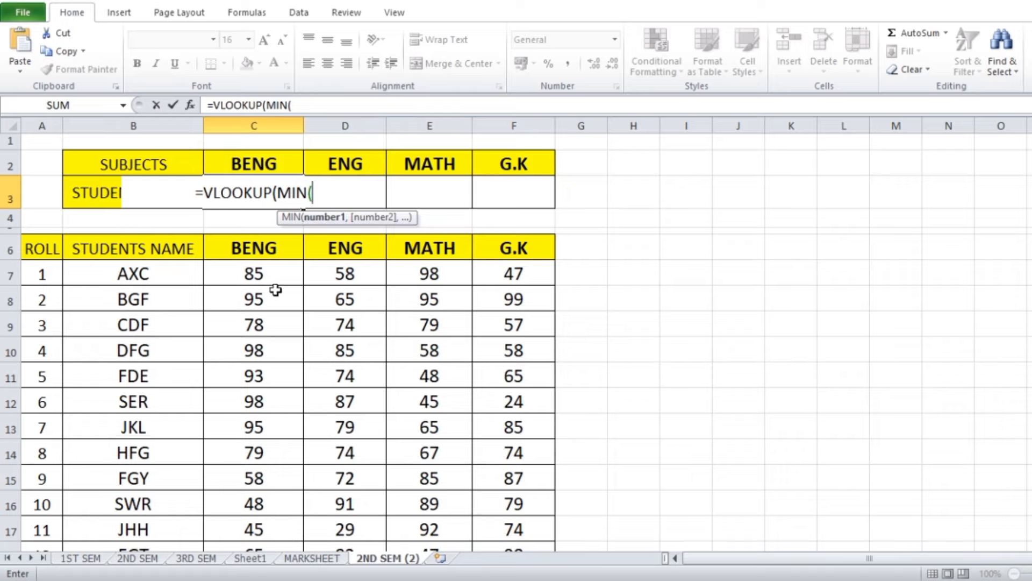
pyautogui.moveTo(268, 272); pyautogui.dragTo(259, 475)
pyautogui.scroll(8, 309, 387)
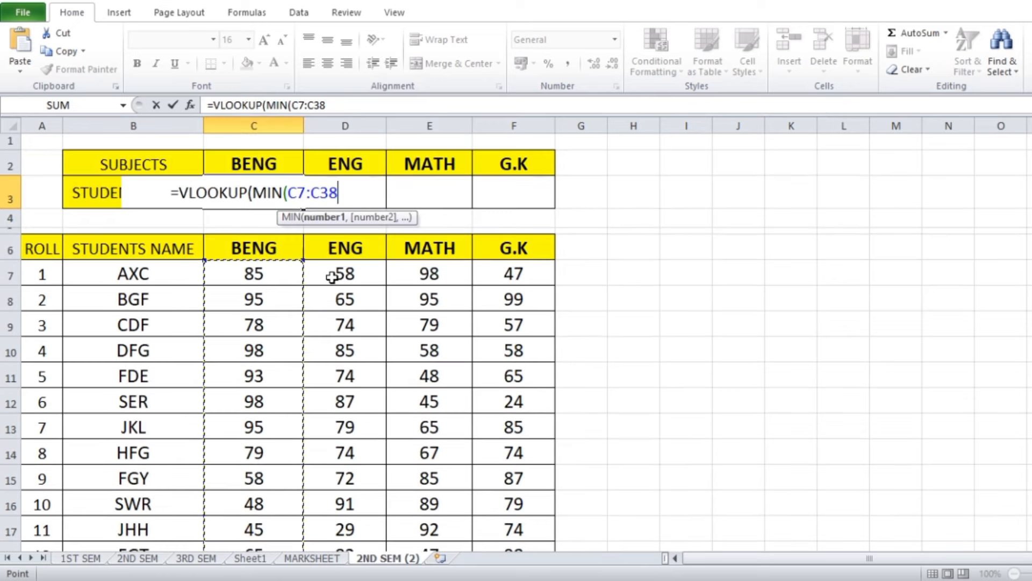
pyautogui.write(',')
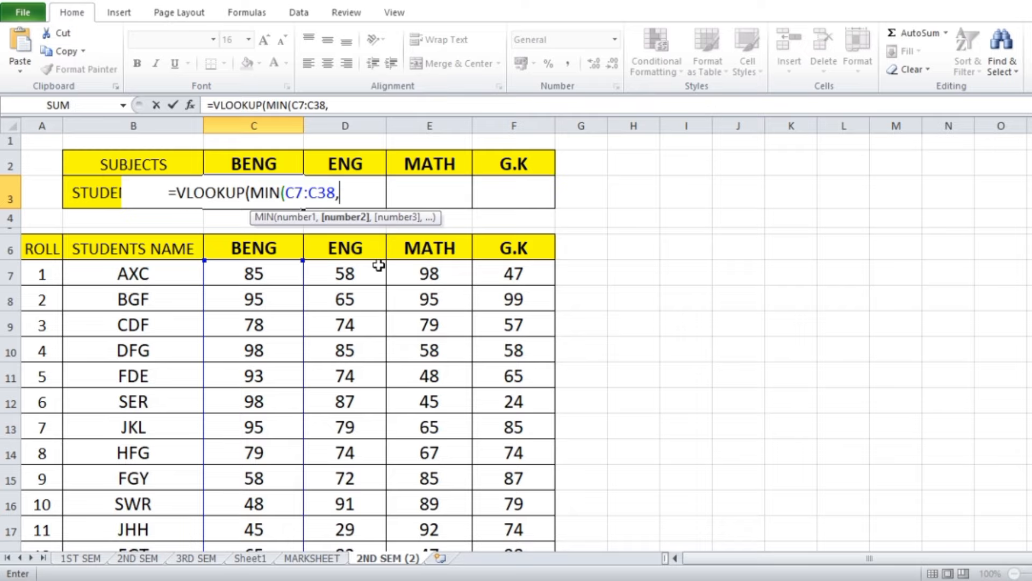
pyautogui.press('BackSpace')
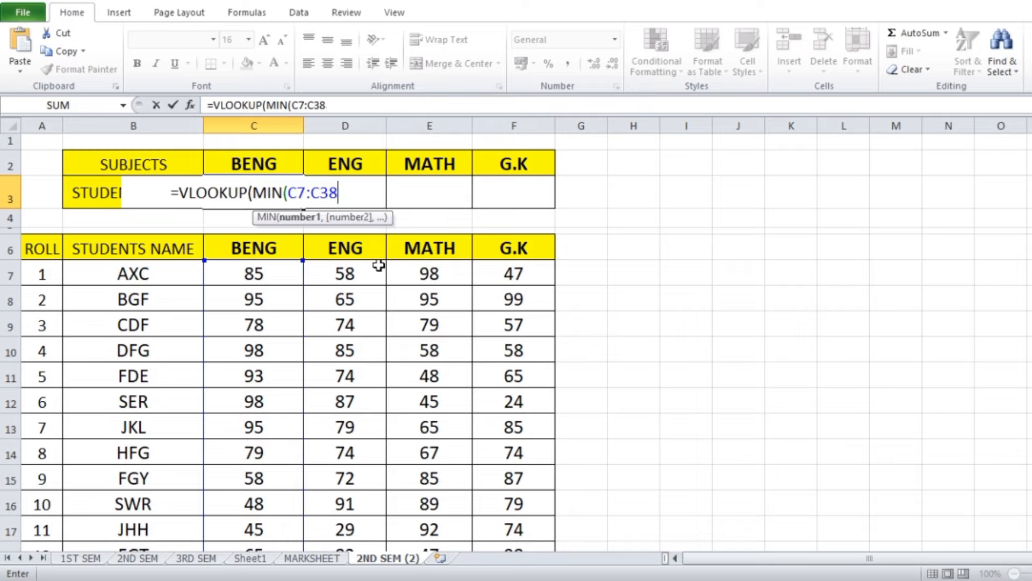
pyautogui.write(')')
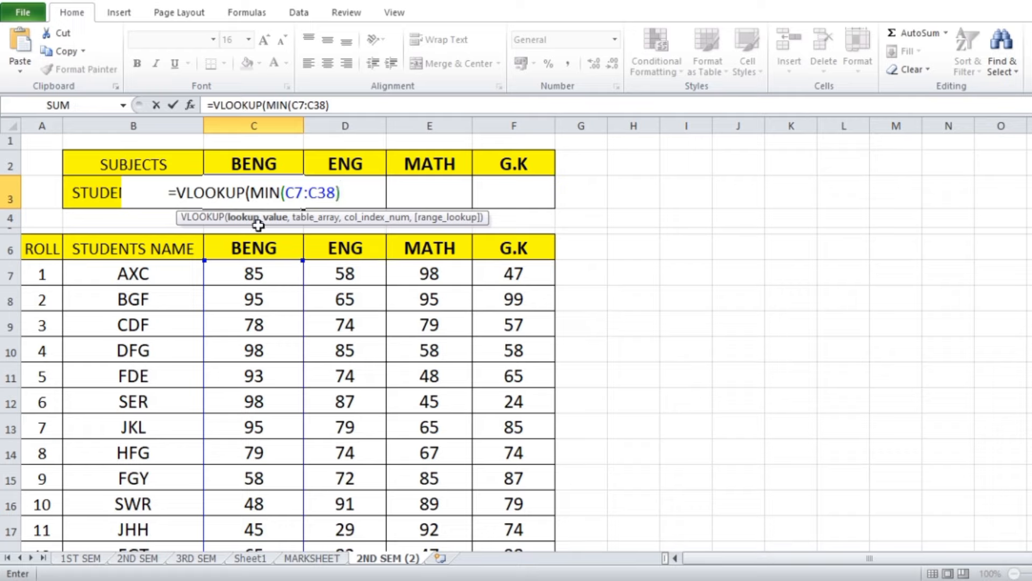
pyautogui.click(266, 220)
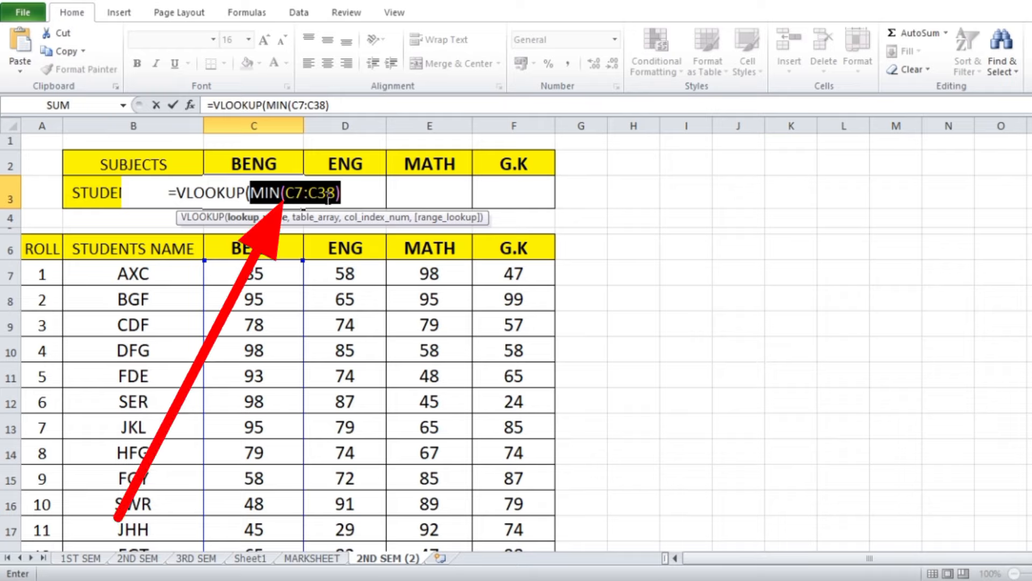
pyautogui.click(347, 196)
# - Complete the C3 formula with table array A6:F38, column index 2 and exact match 0
pyautogui.write(',')
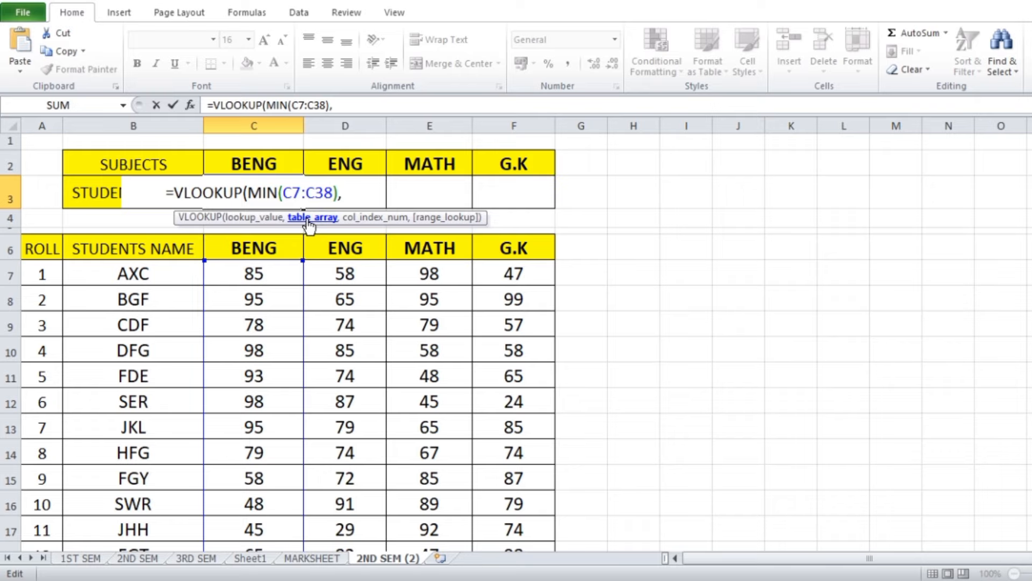
pyautogui.moveTo(35, 261); pyautogui.dragTo(506, 481)
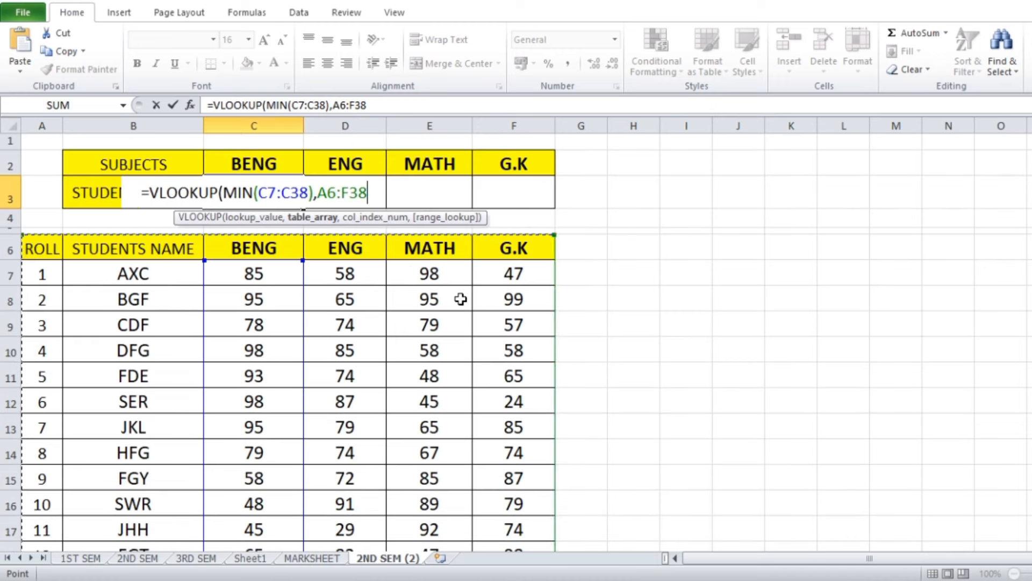
pyautogui.write(',')
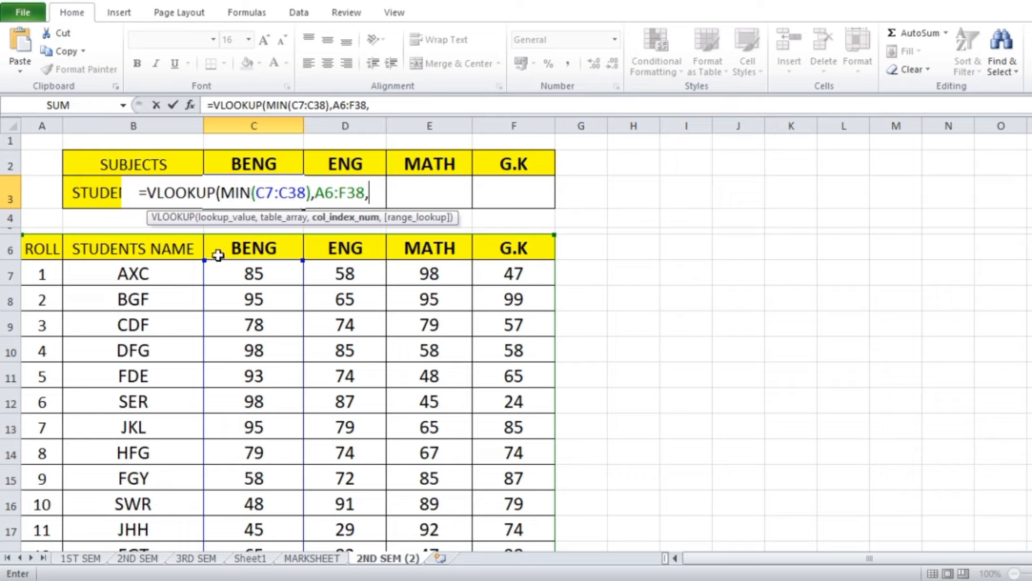
pyautogui.write('2,')
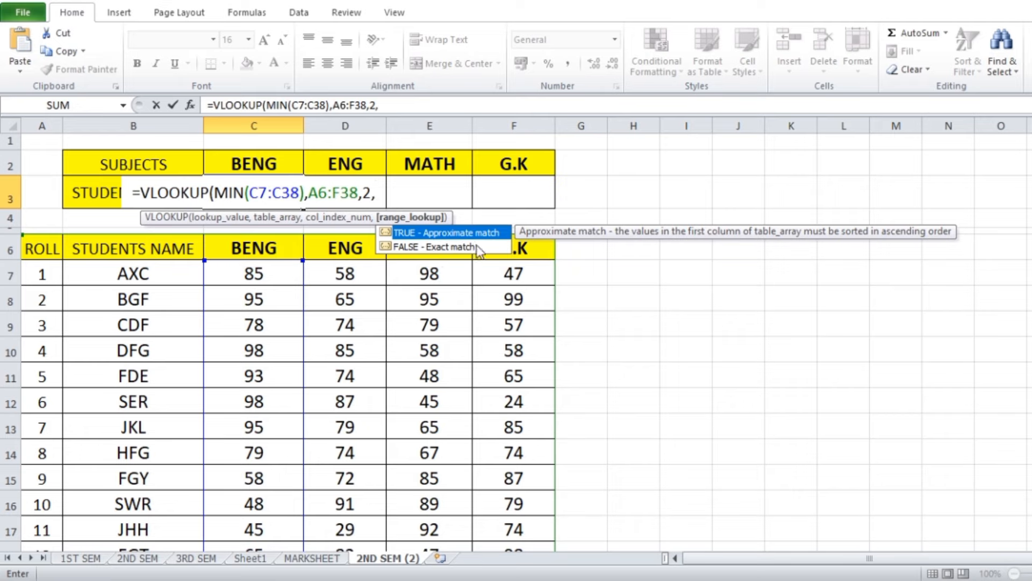
pyautogui.write('0)')
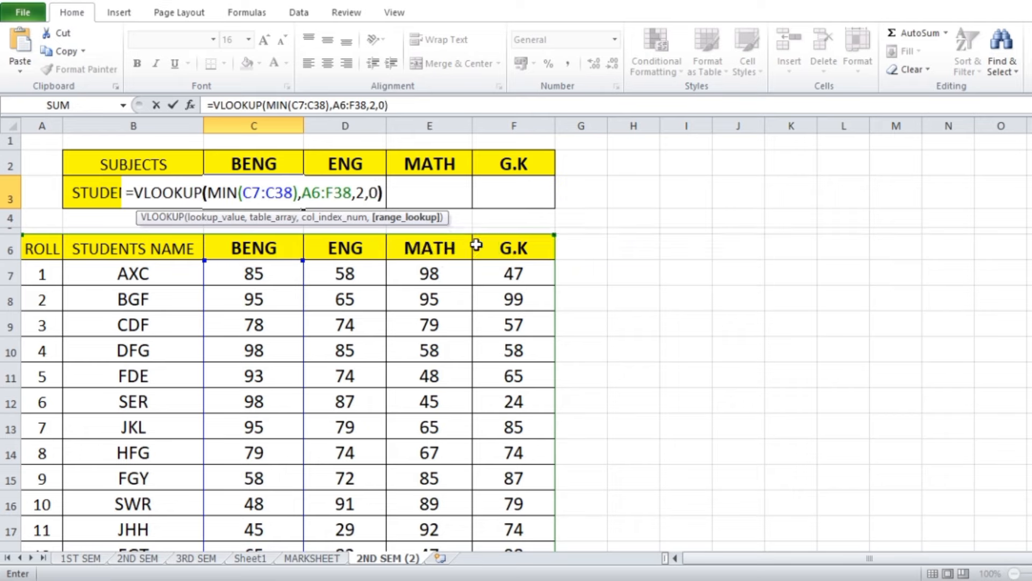
pyautogui.press('Return')
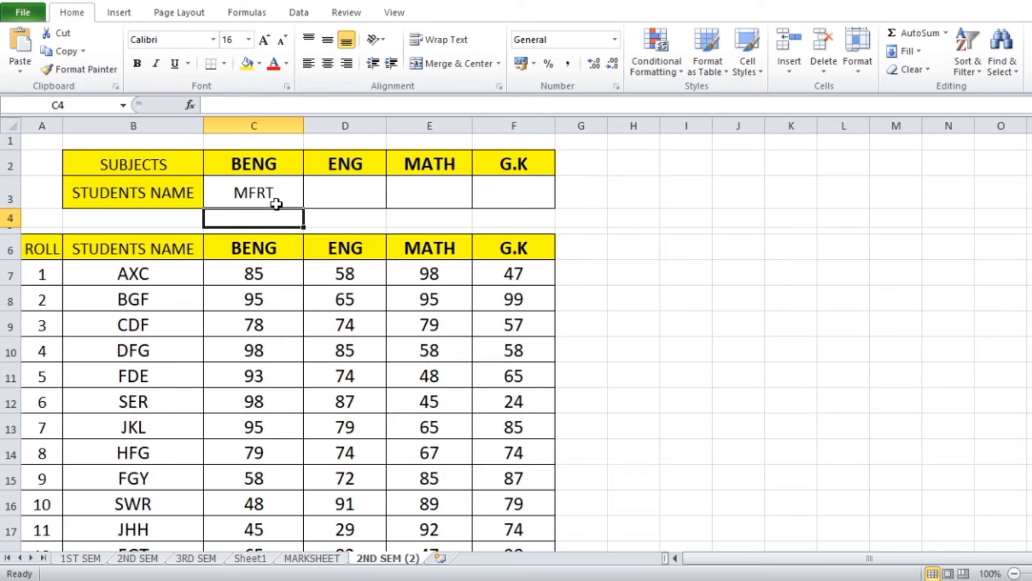
# - Check the student name returned in C3 against the BENG marks throughout the student table
pyautogui.scroll(-3, 396, 396)
pyautogui.scroll(-1, 333, 373)
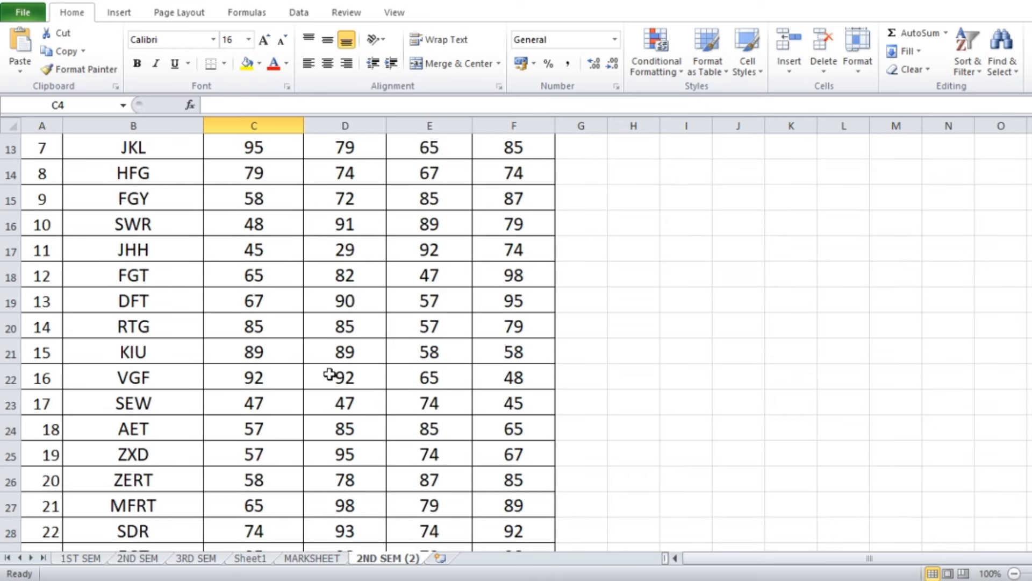
pyautogui.scroll(-1, 330, 371)
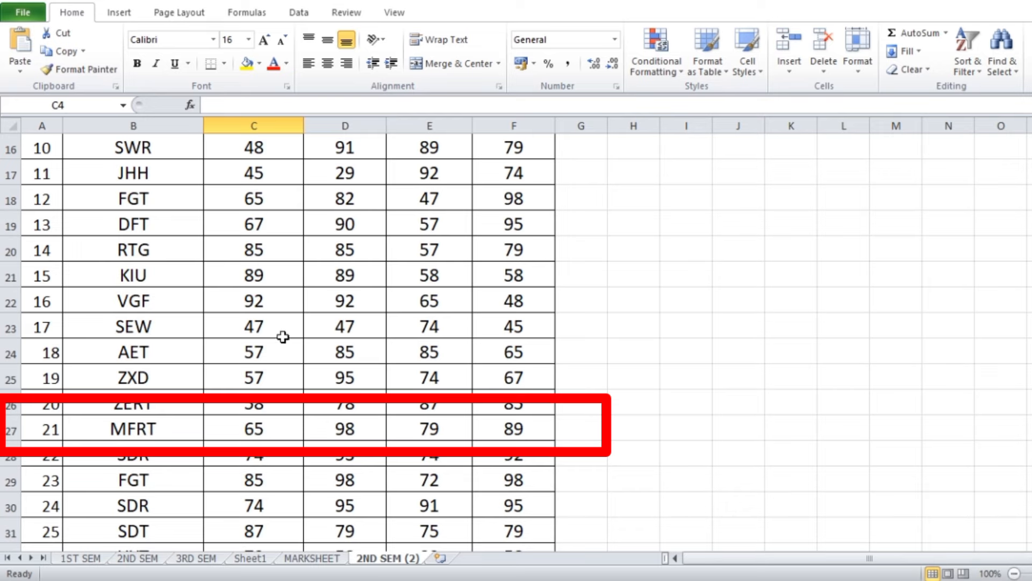
pyautogui.scroll(5, 281, 335)
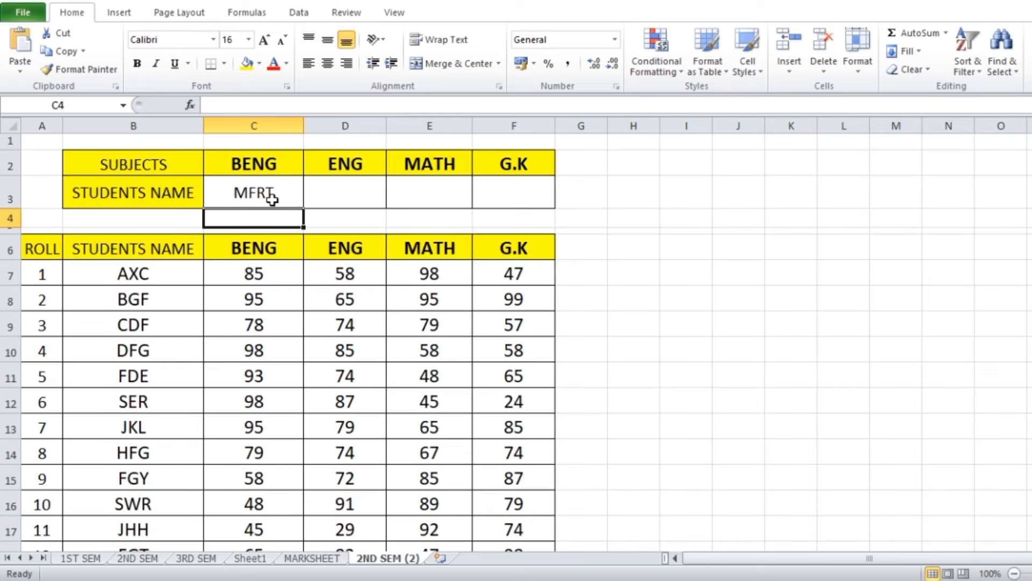
pyautogui.scroll(-5, 304, 493)
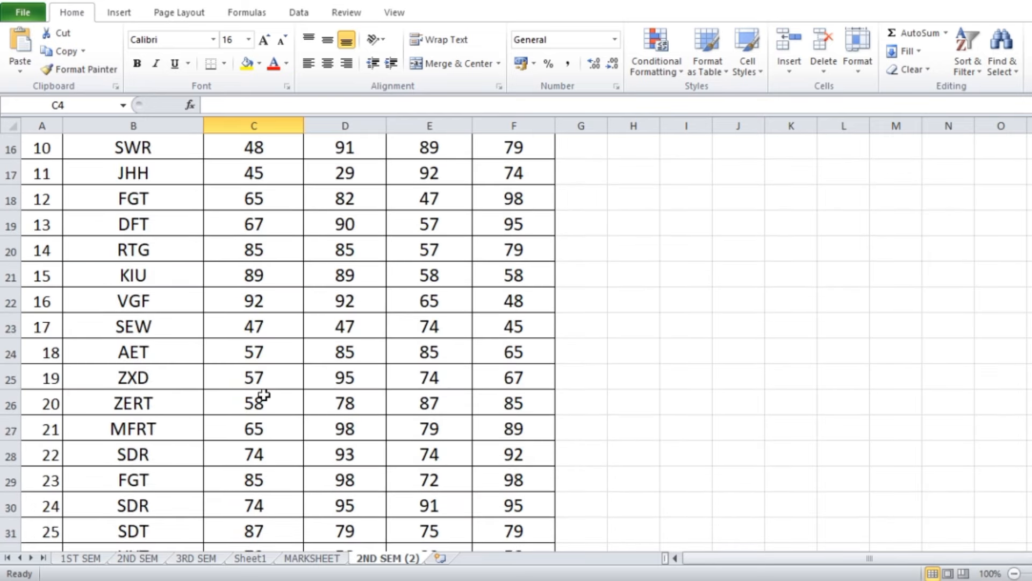
pyautogui.scroll(-5, 276, 385)
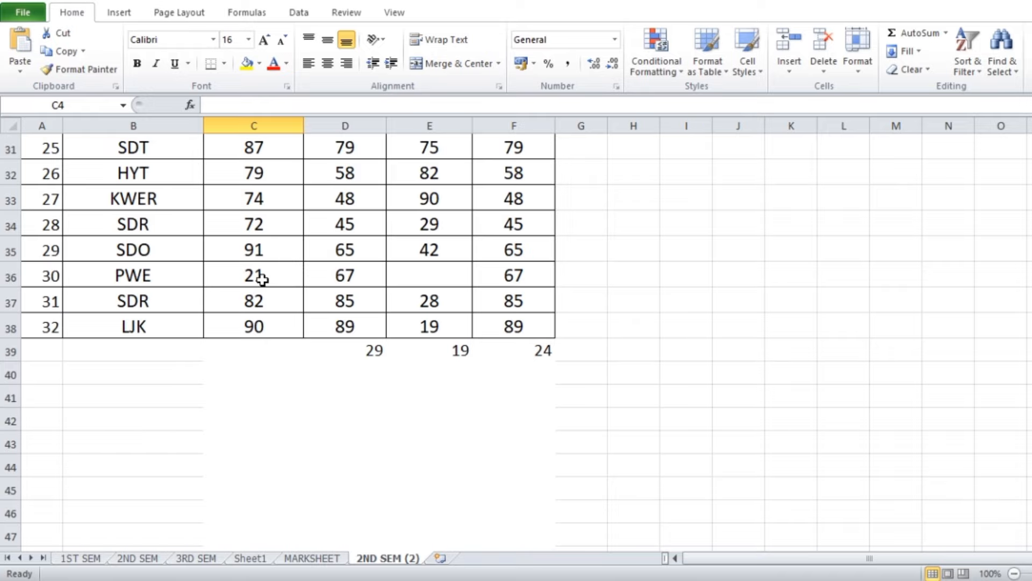
pyautogui.scroll(10, 262, 278)
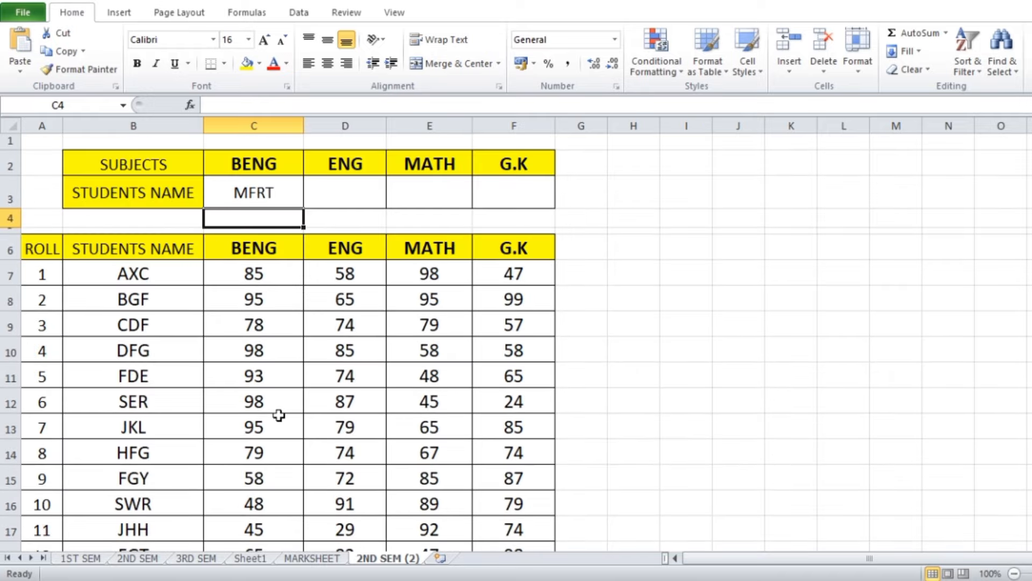
pyautogui.scroll(-2, 276, 414)
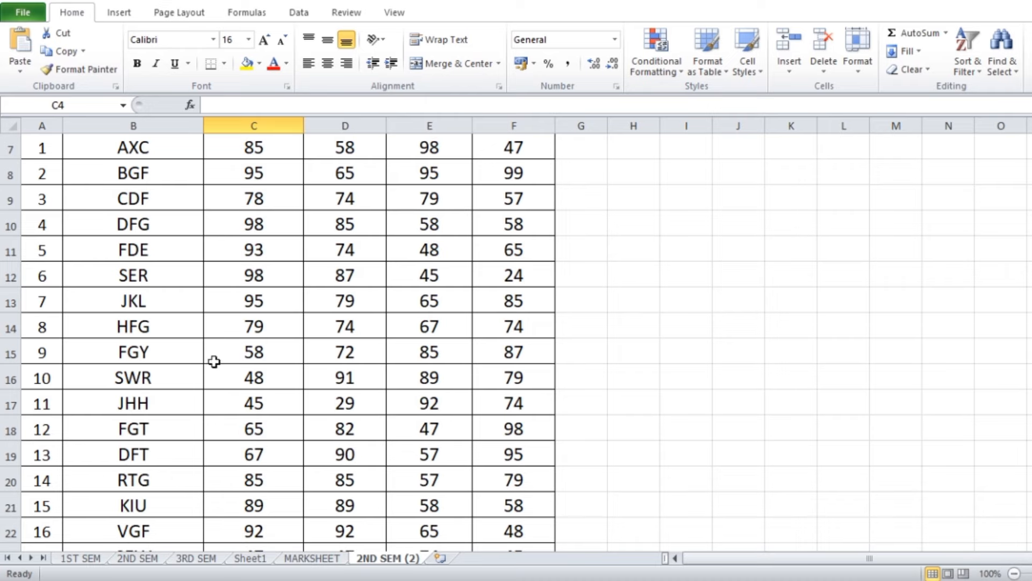
pyautogui.scroll(2, 281, 307)
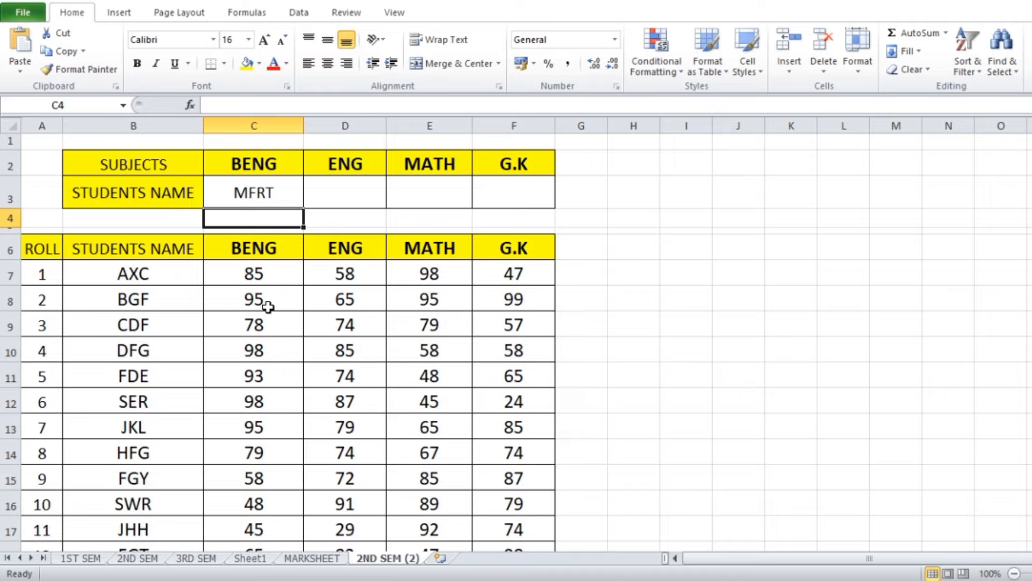
# - Copy the STUDENTS NAME header from B6 to G6 and fit column G to its width
pyautogui.click(260, 275)
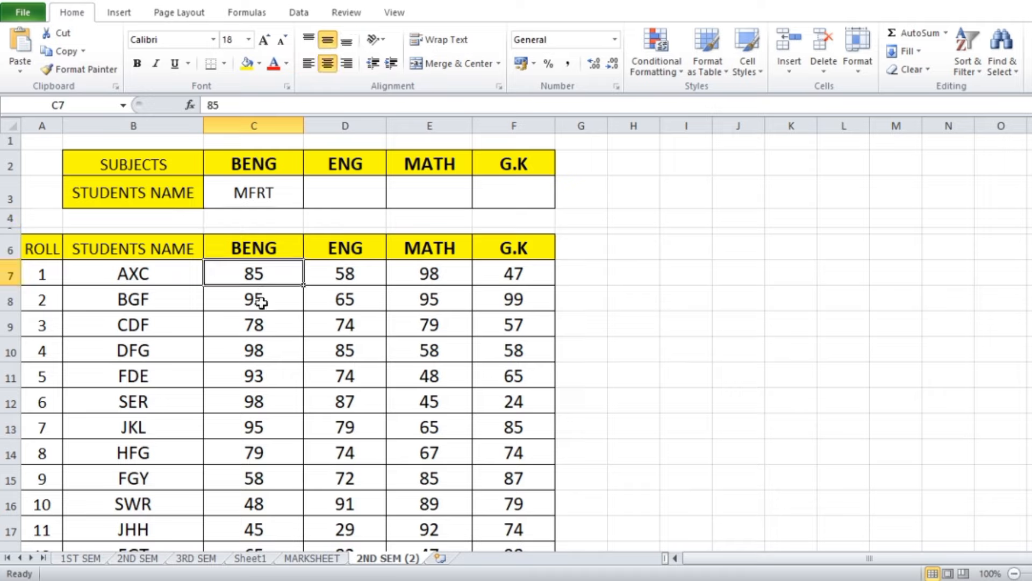
pyautogui.click(133, 248)
pyautogui.hotkey('ctrl', 'c')
pyautogui.click(581, 248)
pyautogui.hotkey('ctrl', 'v')
pyautogui.doubleClick(607, 126)
# - Enter =B7 in G7 and fill the formula down to G38 to repeat the student names
pyautogui.click(591, 274)
pyautogui.write('=B7')
pyautogui.press('Return')
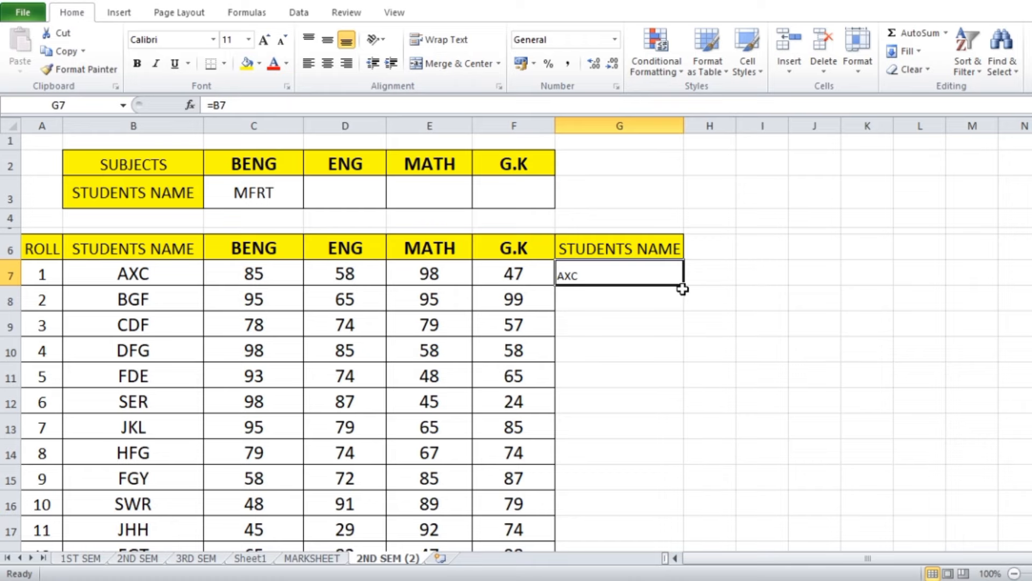
pyautogui.moveTo(683, 285); pyautogui.dragTo(666, 486)
pyautogui.scroll(8, 747, 350)
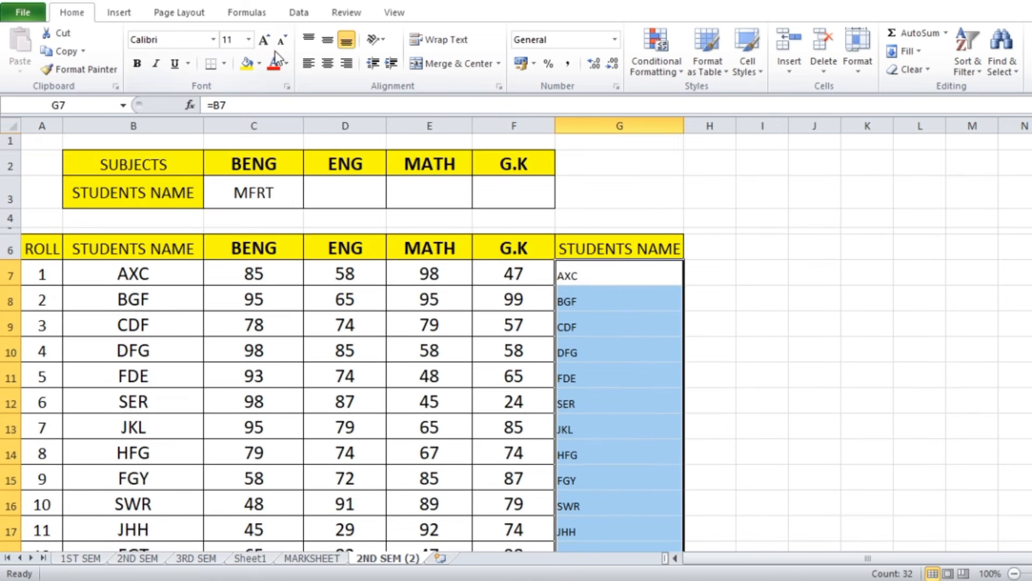
# - Enlarge the font of the repeated student names in G7:G38
pyautogui.click(264, 41)
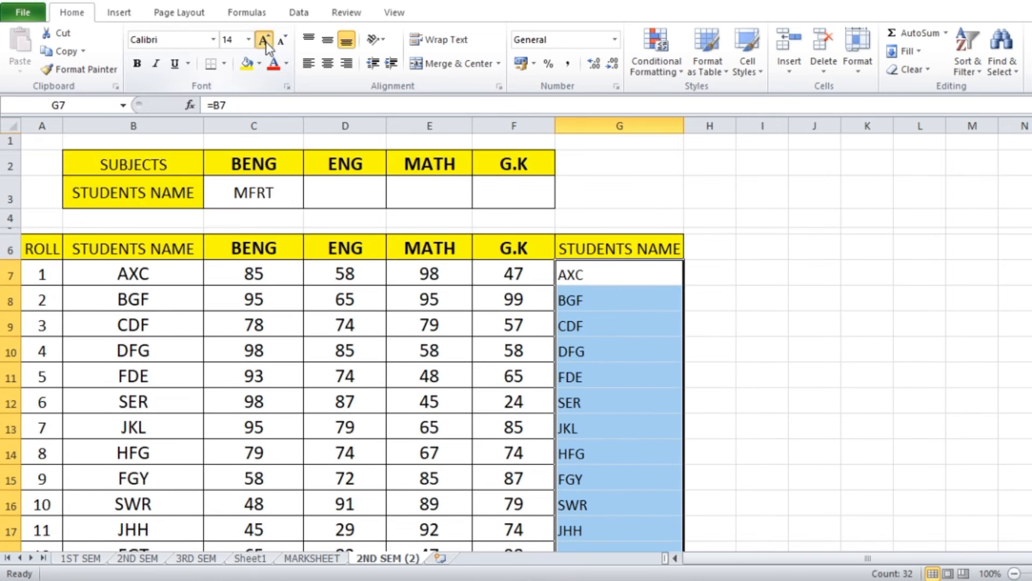
pyautogui.click(264, 40)
pyautogui.click(867, 323)
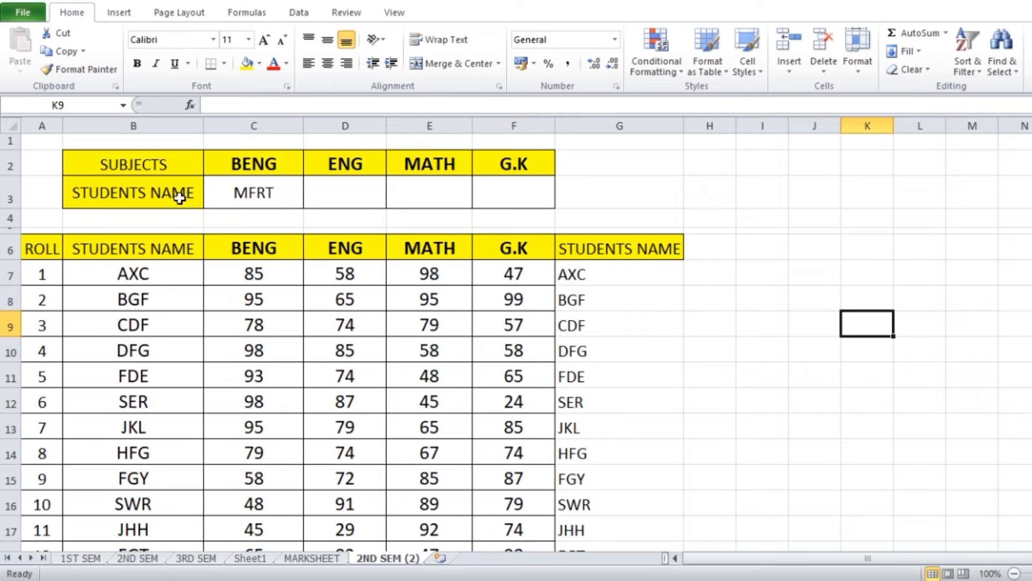
# - Clear the formula in C3 and start a new VLOOKUP there with MIN(C7:C38) as the lookup value
pyautogui.click(265, 204)
pyautogui.press('Delete')
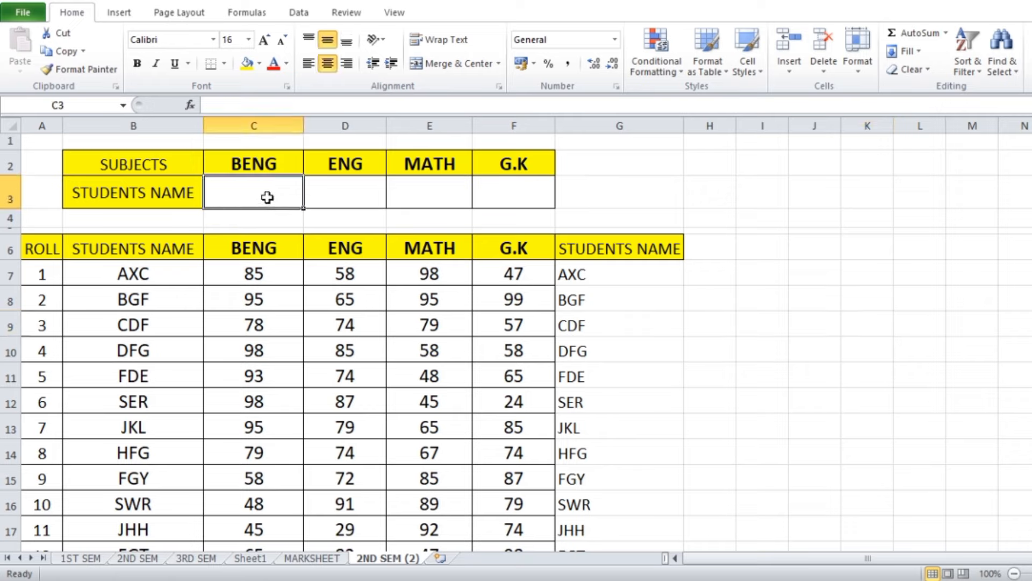
pyautogui.write('=VL')
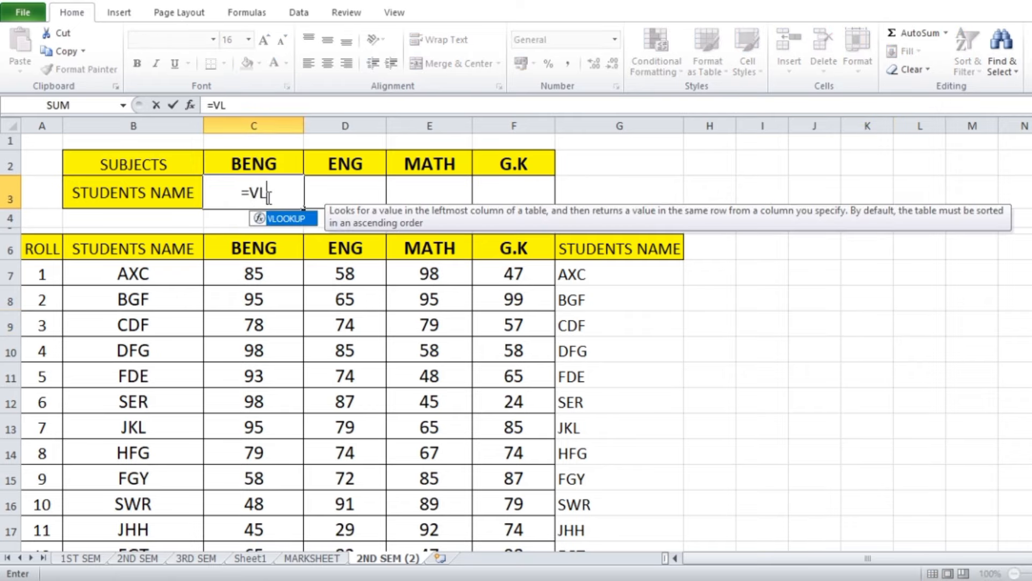
pyautogui.doubleClick(289, 218)
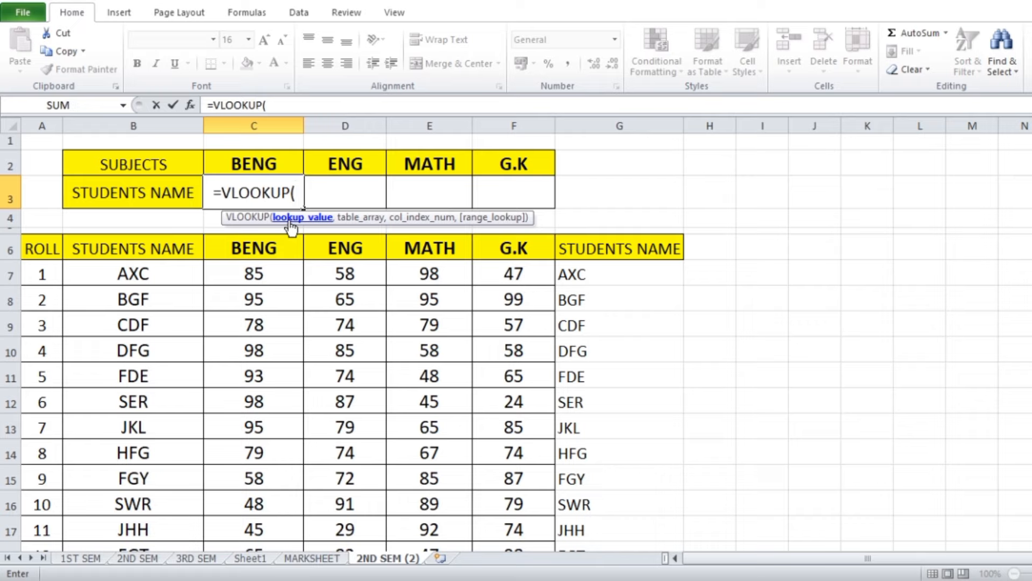
pyautogui.write('MIN')
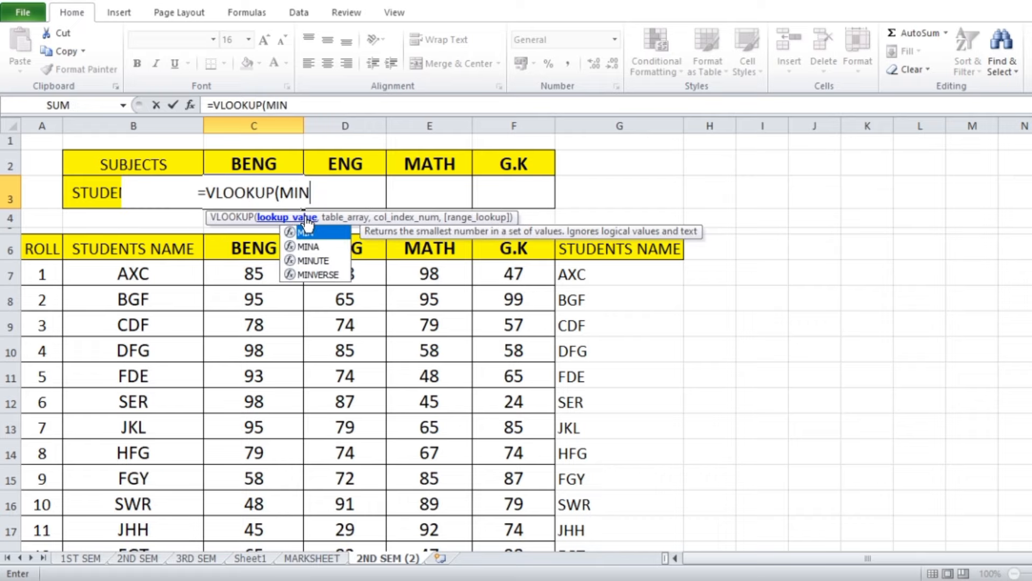
pyautogui.doubleClick(311, 234)
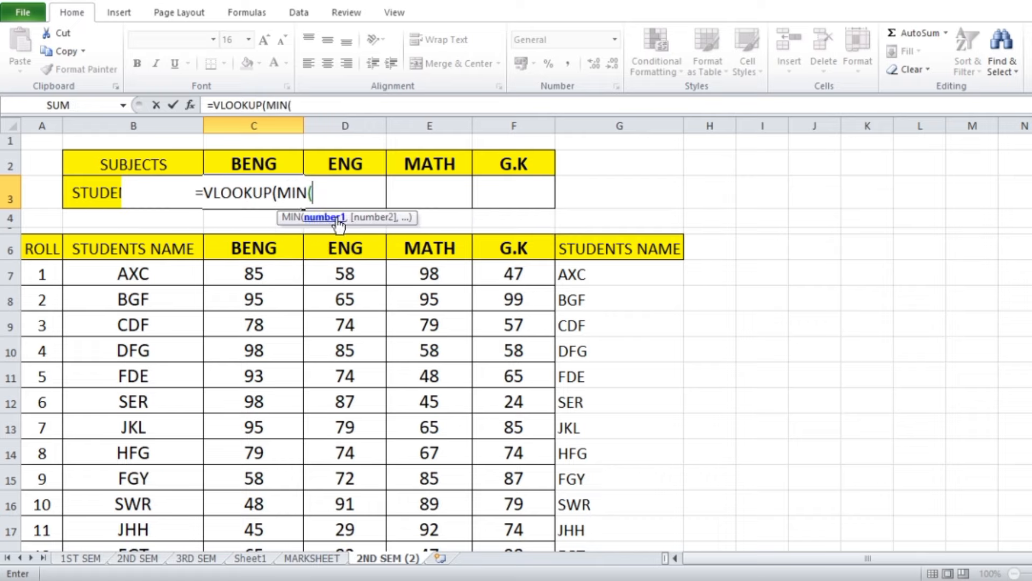
pyautogui.moveTo(263, 280); pyautogui.dragTo(267, 480)
pyautogui.scroll(8, 348, 382)
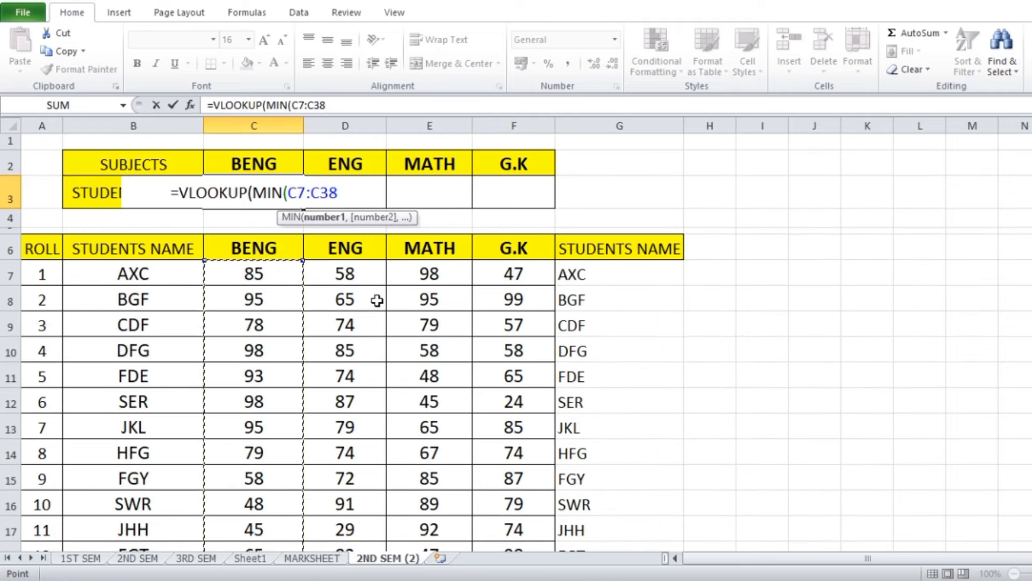
pyautogui.write(')')
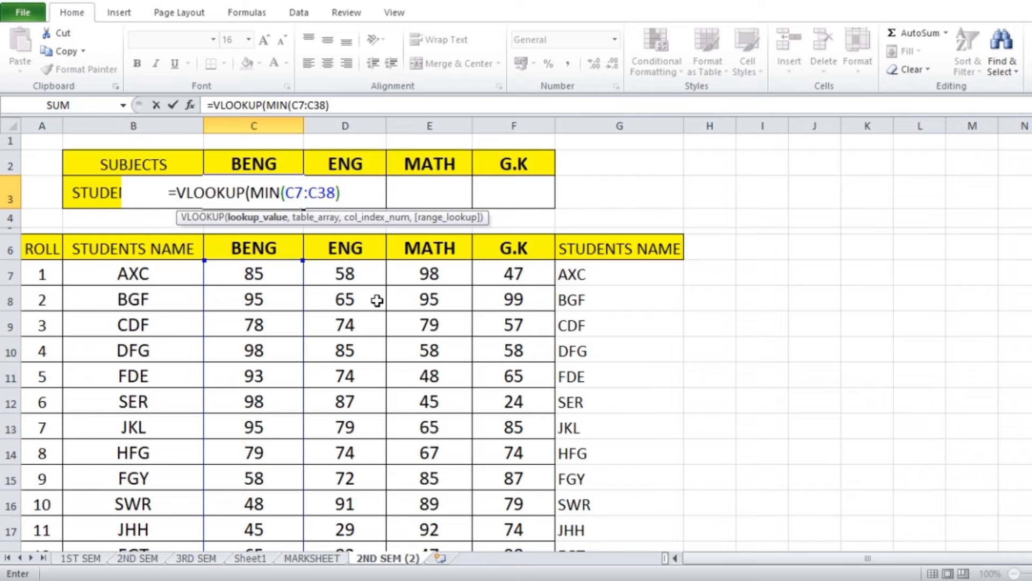
# - Complete the VLOOKUP in C3 with table array C7:G38, column index 5 and exact match 0
pyautogui.write(',')
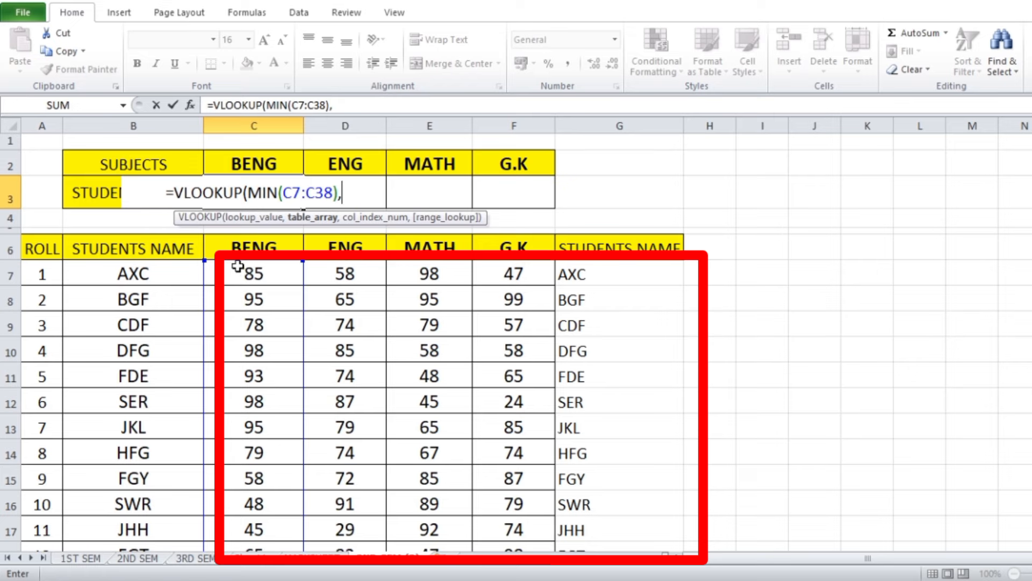
pyautogui.moveTo(238, 265); pyautogui.dragTo(560, 486)
pyautogui.scroll(7, 544, 339)
pyautogui.scroll(1, 543, 339)
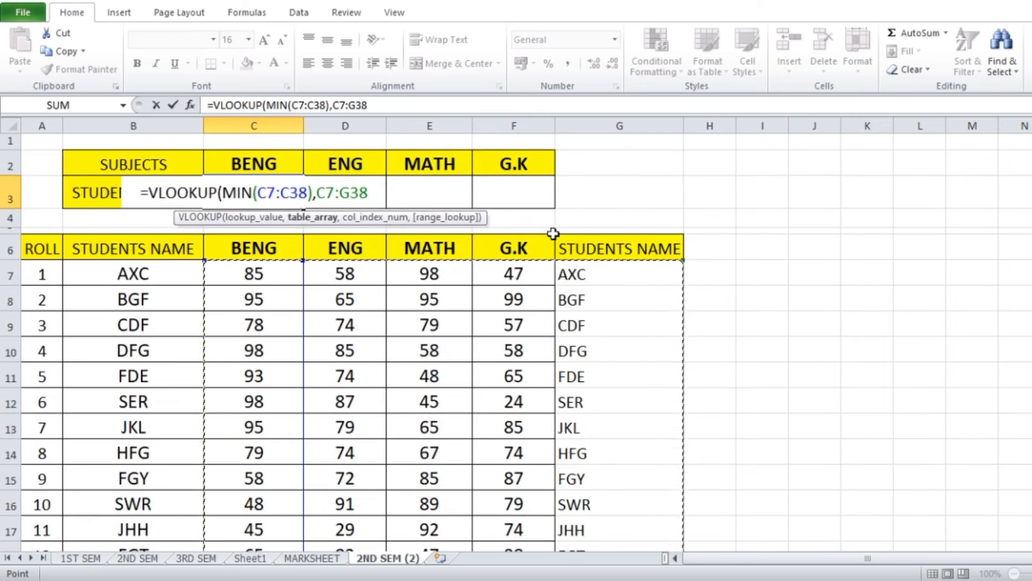
pyautogui.write(',')
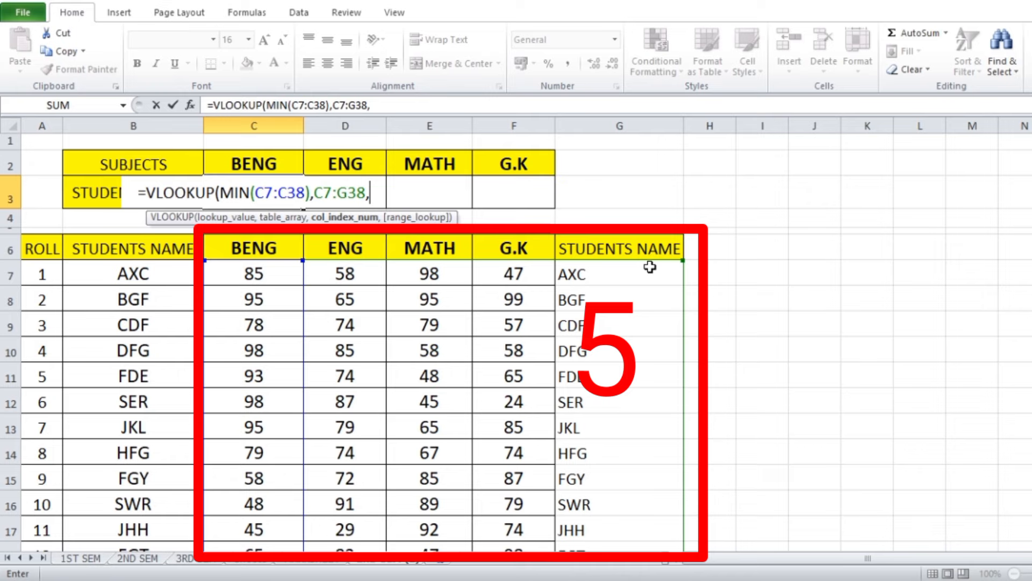
pyautogui.write('5,')
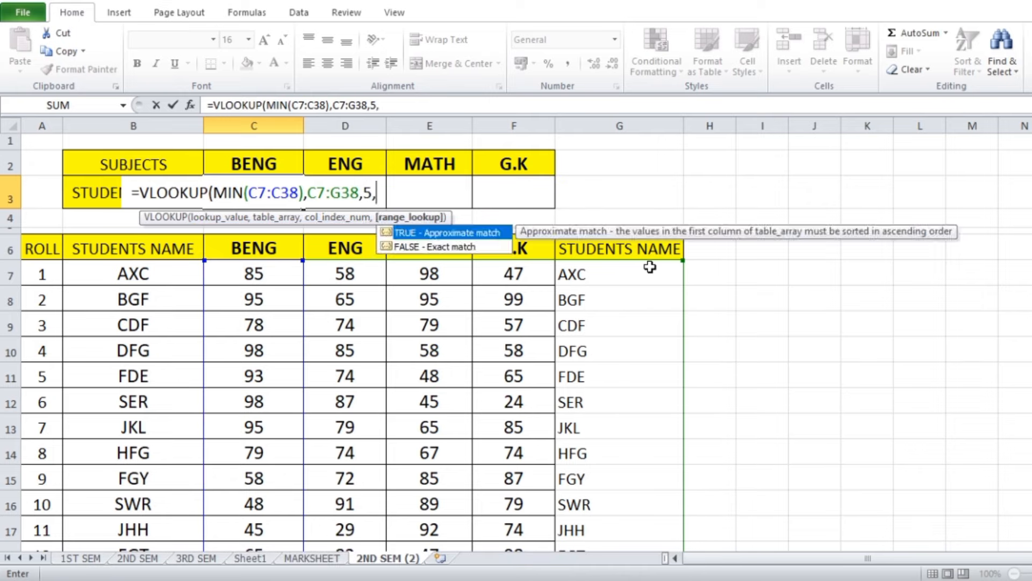
pyautogui.write('0')
pyautogui.press('Return')
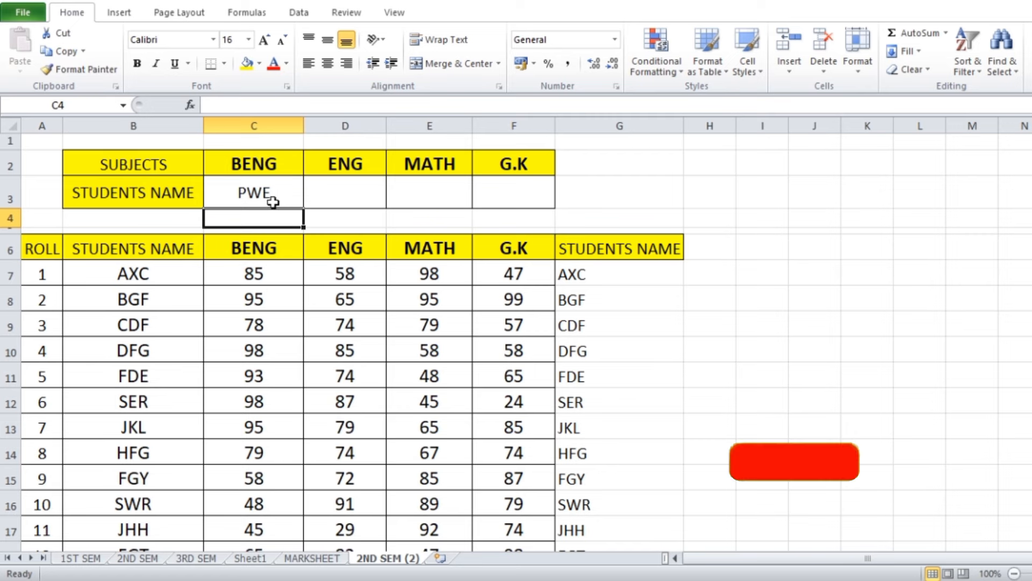
# - Copy the full formula text from C3 and paste it unchanged into D3 under ENG
pyautogui.scroll(-4, 323, 332)
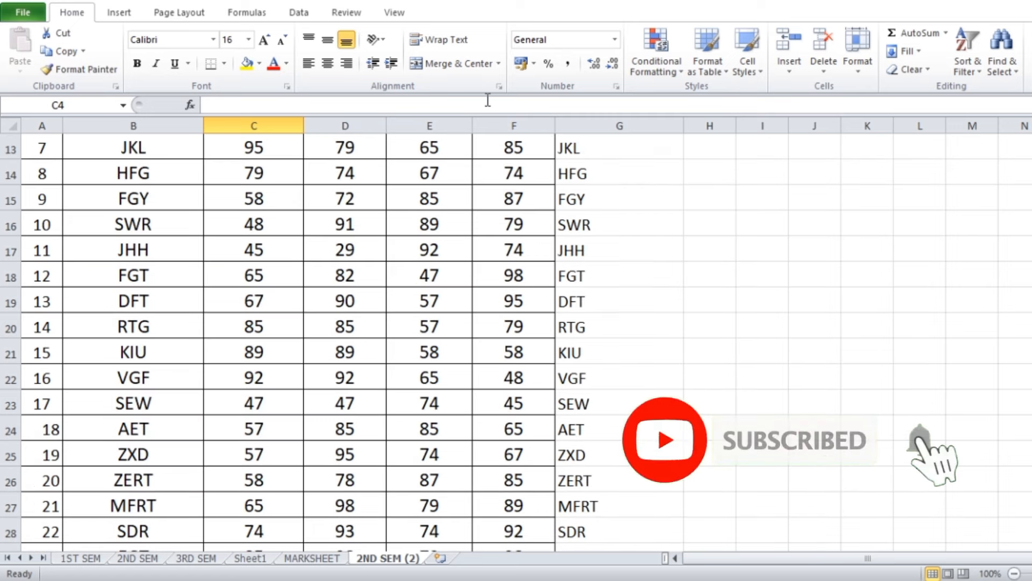
pyautogui.scroll(-4, 279, 274)
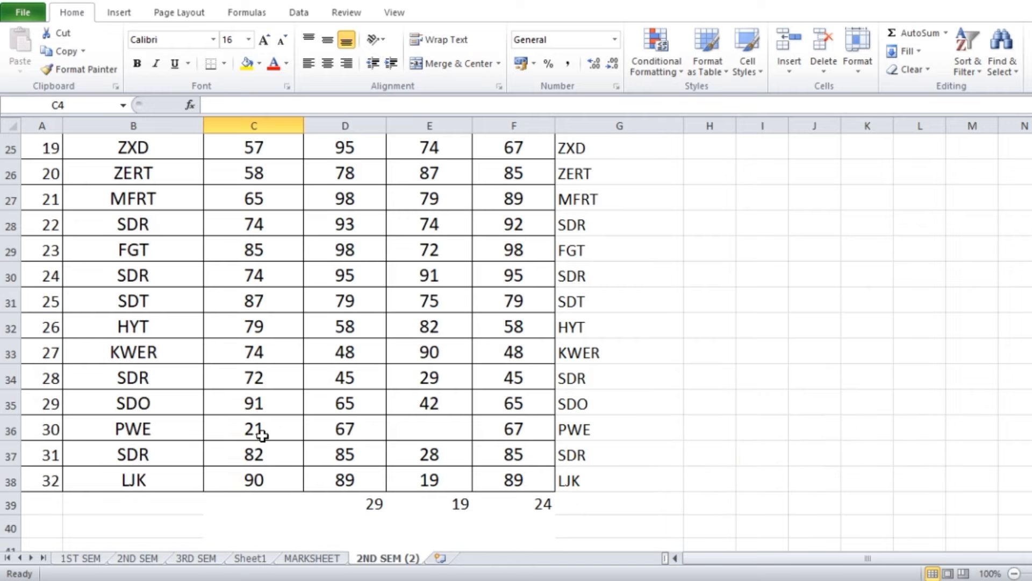
pyautogui.scroll(8, 262, 434)
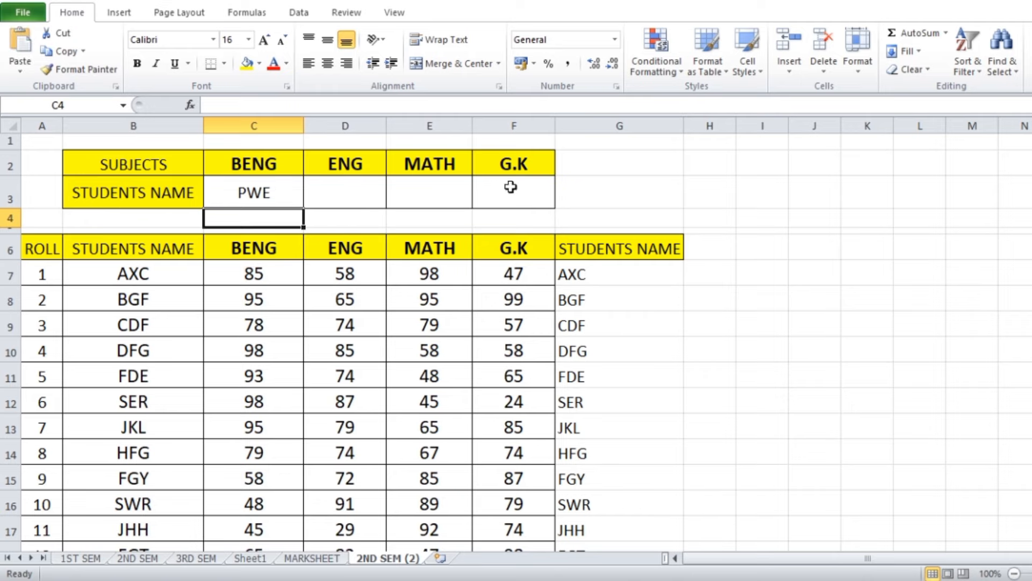
pyautogui.doubleClick(272, 190)
pyautogui.moveTo(123, 196); pyautogui.dragTo(388, 189)
pyautogui.hotkey('ctrl', 'c')
pyautogui.press('Return')
pyautogui.click(357, 199)
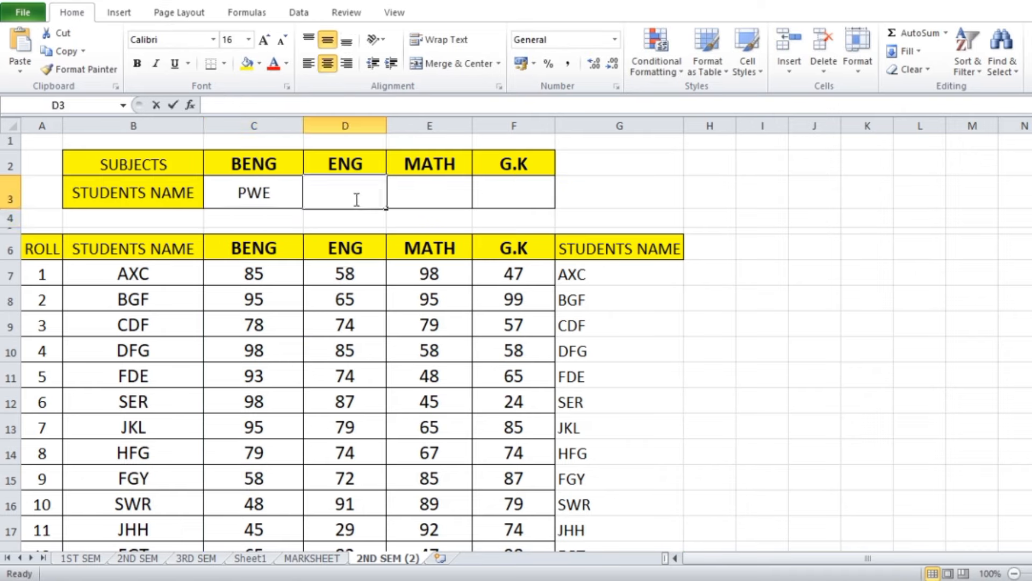
pyautogui.doubleClick(357, 198)
pyautogui.hotkey('ctrl', 'v')
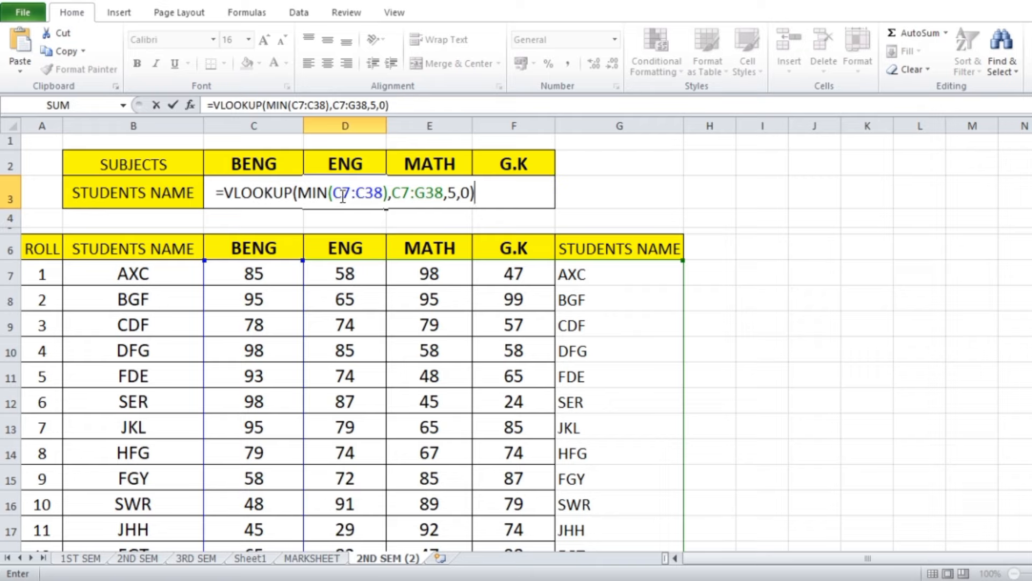
# - Change the MIN range in the D3 formula to D7:D38
pyautogui.click(343, 195)
pyautogui.press('BackSpace')
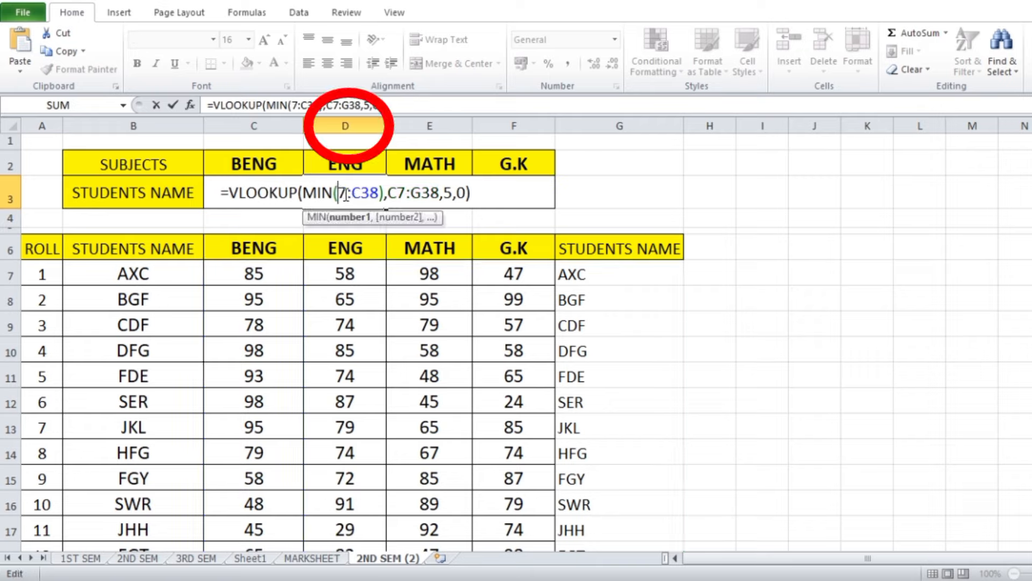
pyautogui.write('D')
pyautogui.click(369, 192)
pyautogui.press('BackSpace')
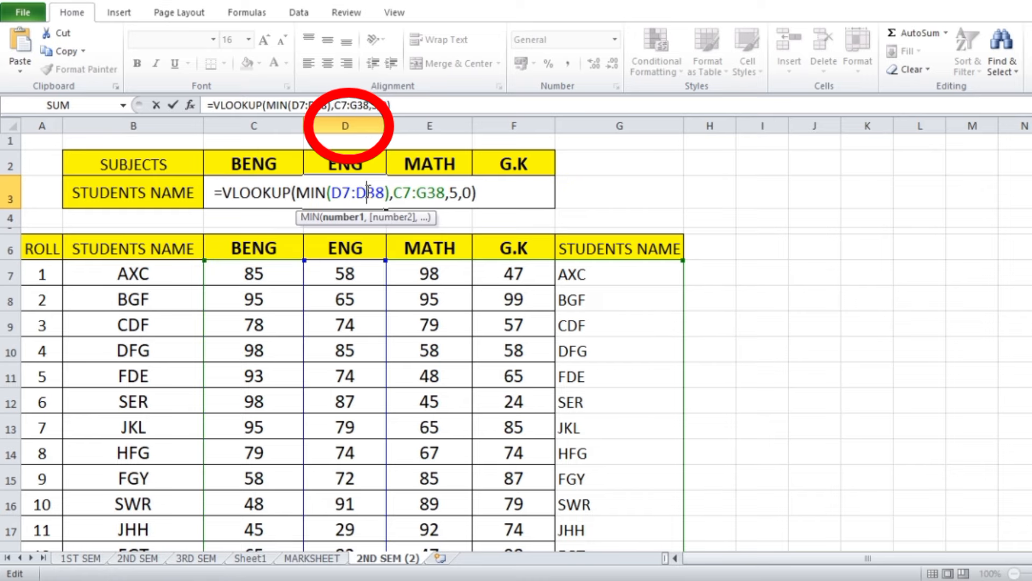
pyautogui.write('D')
# - Set the D3 formula's table array to D7:G38 and its column index to 4, and enter it
pyautogui.click(404, 195)
pyautogui.press('BackSpace')
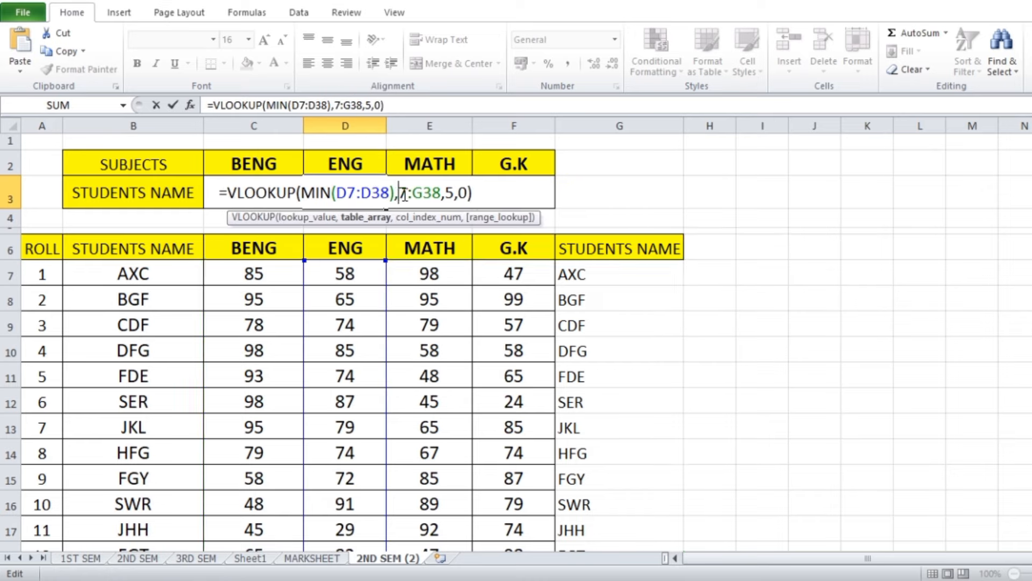
pyautogui.write('D')
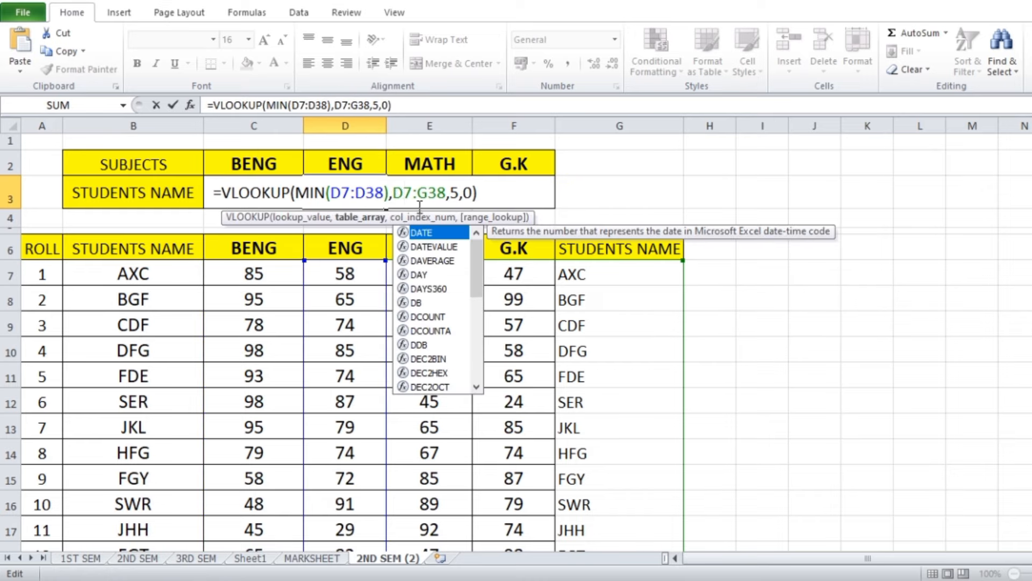
pyautogui.doubleClick(454, 192)
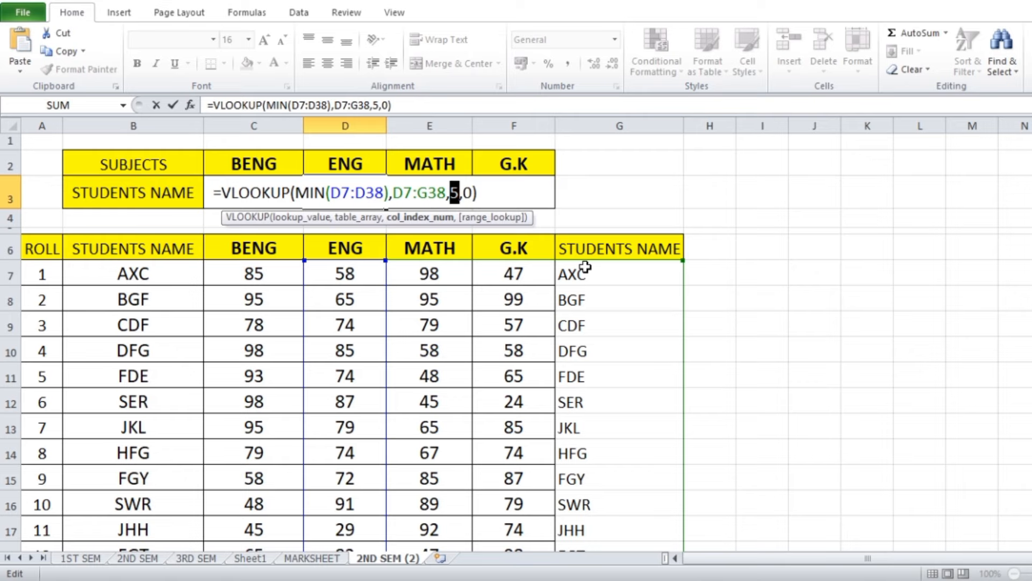
pyautogui.write('4')
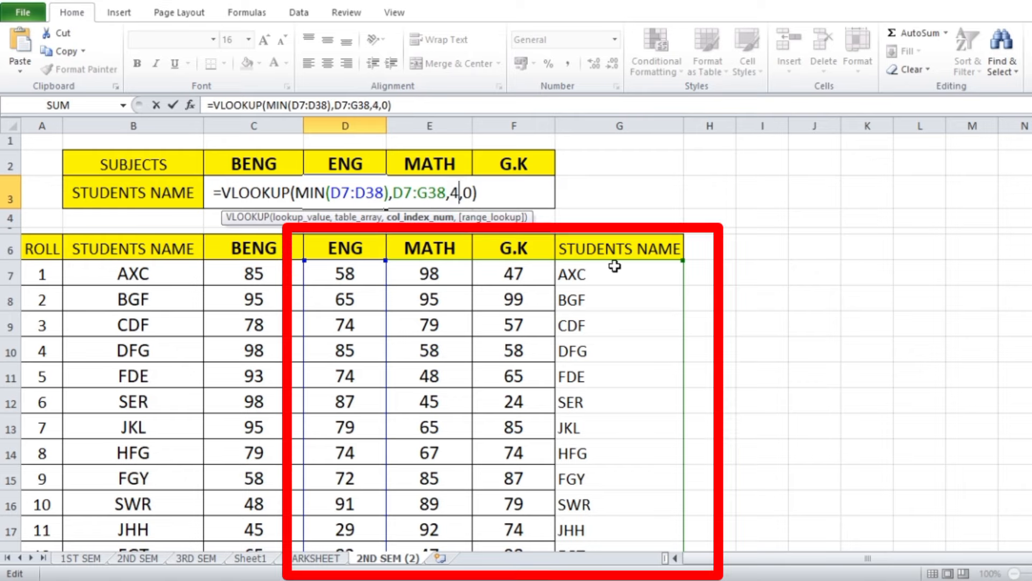
pyautogui.press('Return')
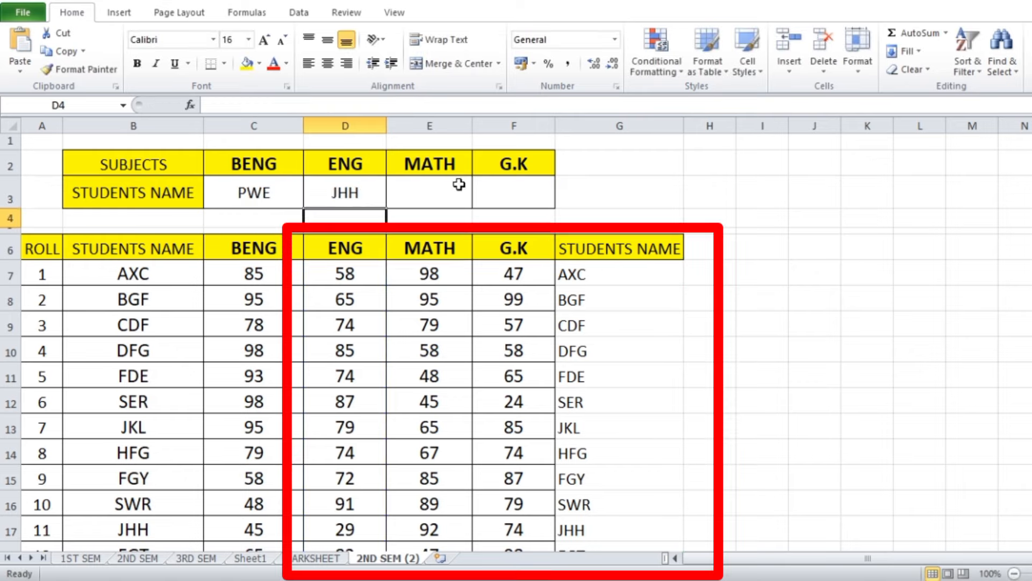
# - Paste the copied VLOOKUP formula into E3 under MATH and change its MIN range to E7:E38
pyautogui.click(421, 193)
pyautogui.doubleClick(422, 194)
pyautogui.hotkey('ctrl', 'v')
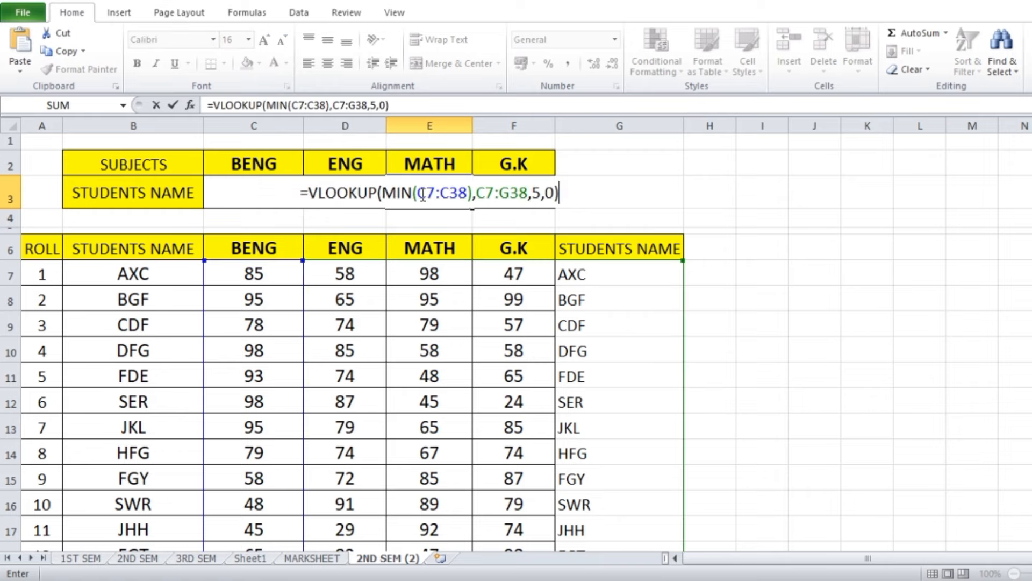
pyautogui.click(433, 199)
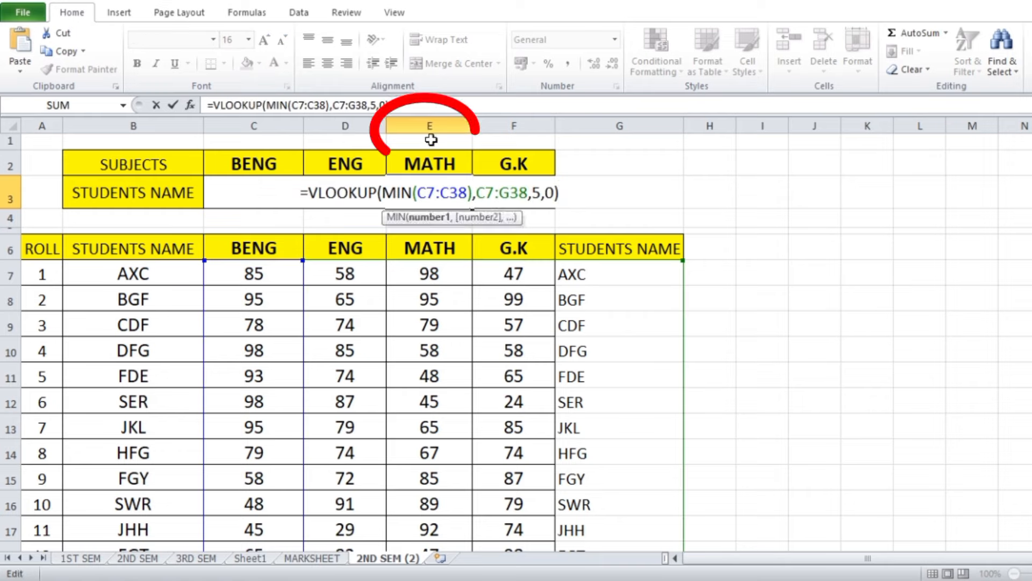
pyautogui.press('BackSpace')
pyautogui.write('E')
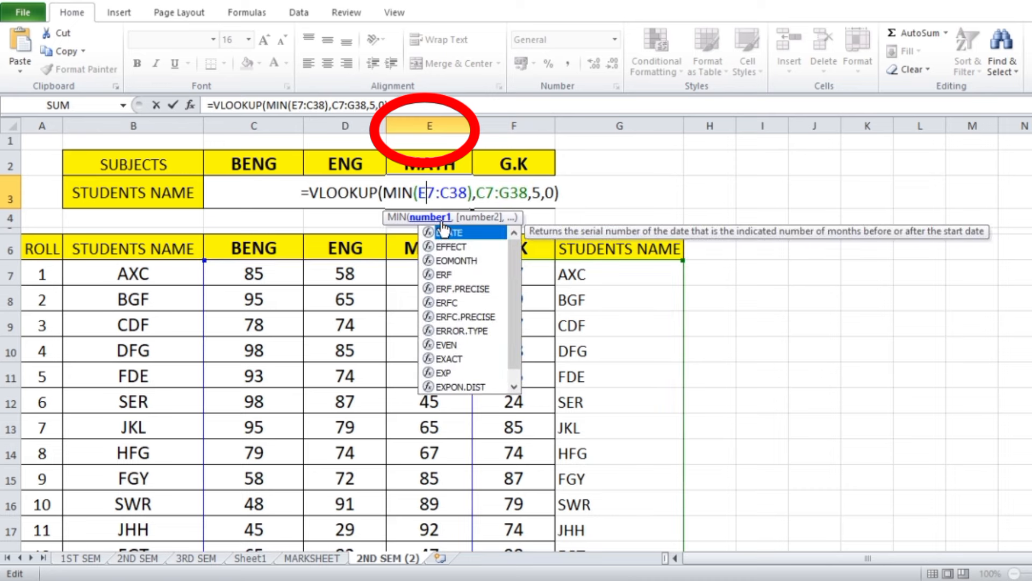
pyautogui.click(450, 192)
pyautogui.press('BackSpace')
pyautogui.write('E')
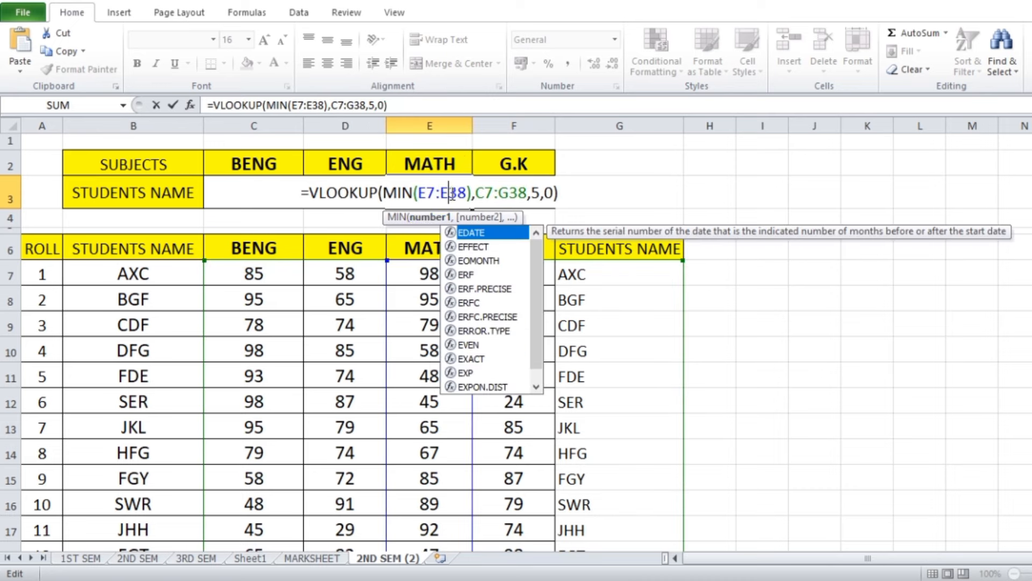
# - Set the E3 formula's table array to E7:G38 and its column index to 3, and enter it
pyautogui.click(484, 192)
pyautogui.press('BackSpace')
pyautogui.write('E')
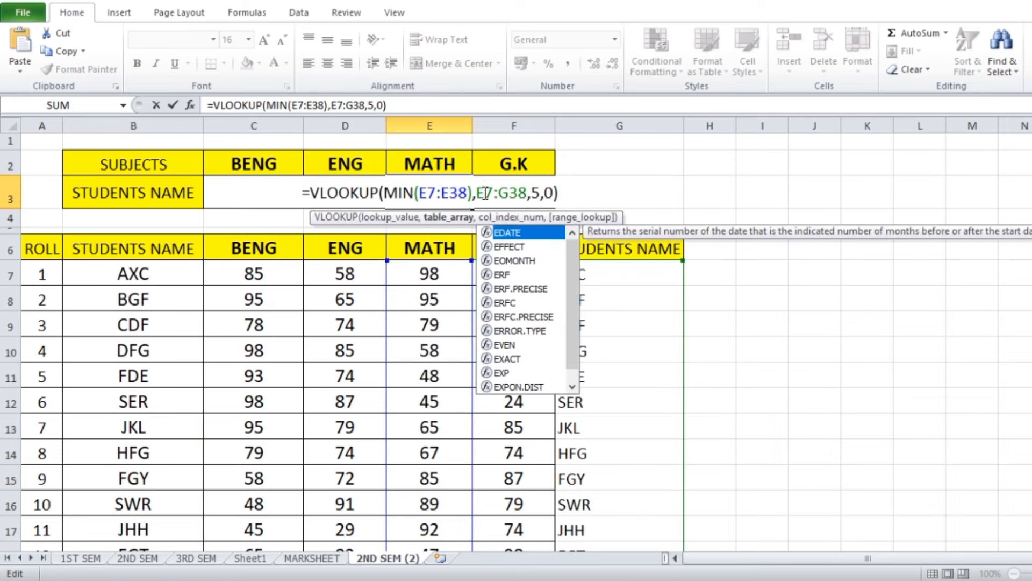
pyautogui.click(536, 195)
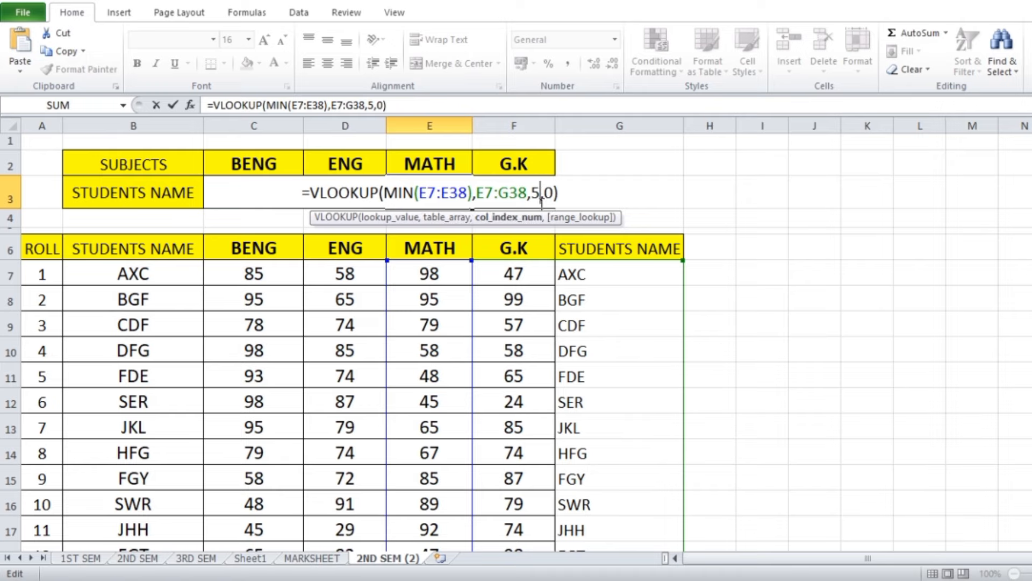
pyautogui.press('BackSpace')
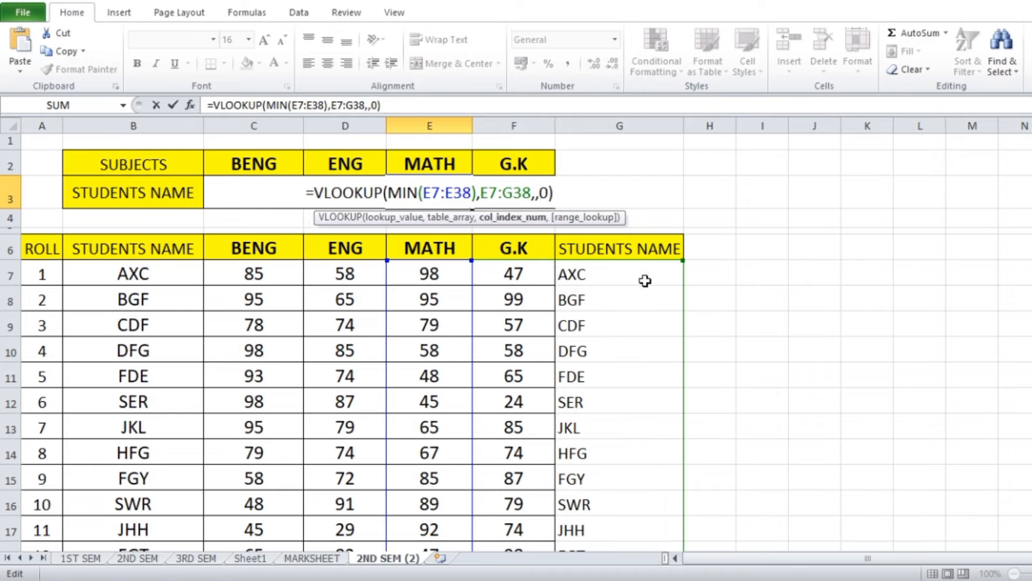
pyautogui.write('3')
pyautogui.press('Return')
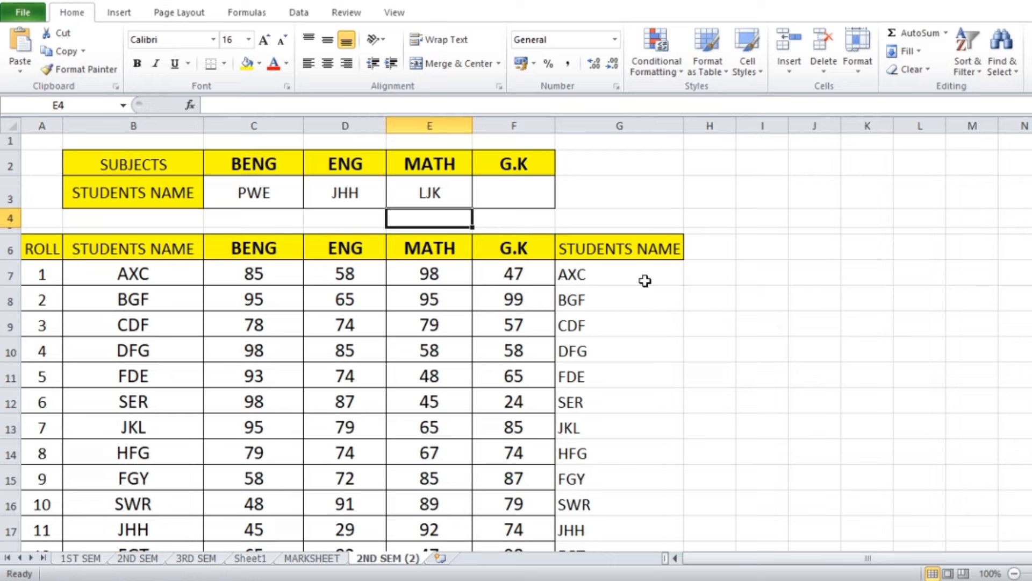
# - Paste the copied VLOOKUP formula into F3 under G.K and change its MIN range to F7:F38
pyautogui.doubleClick(503, 200)
pyautogui.write('=VLOOKUP(MIN(C7:C38),C7:G38,5,0)')
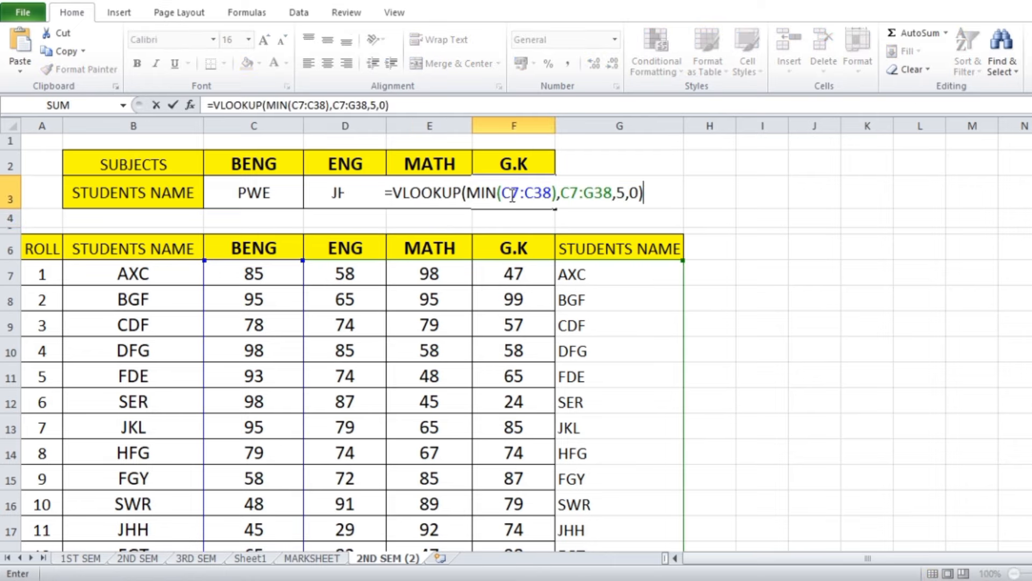
pyautogui.click(512, 195)
pyautogui.press('BackSpace')
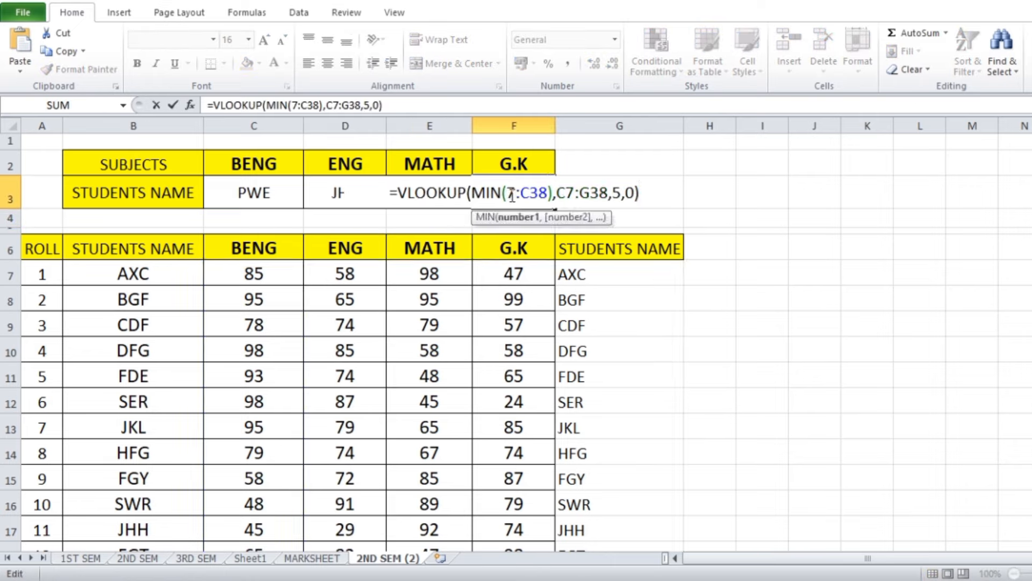
pyautogui.write('F')
pyautogui.click(535, 192)
pyautogui.press('BackSpace')
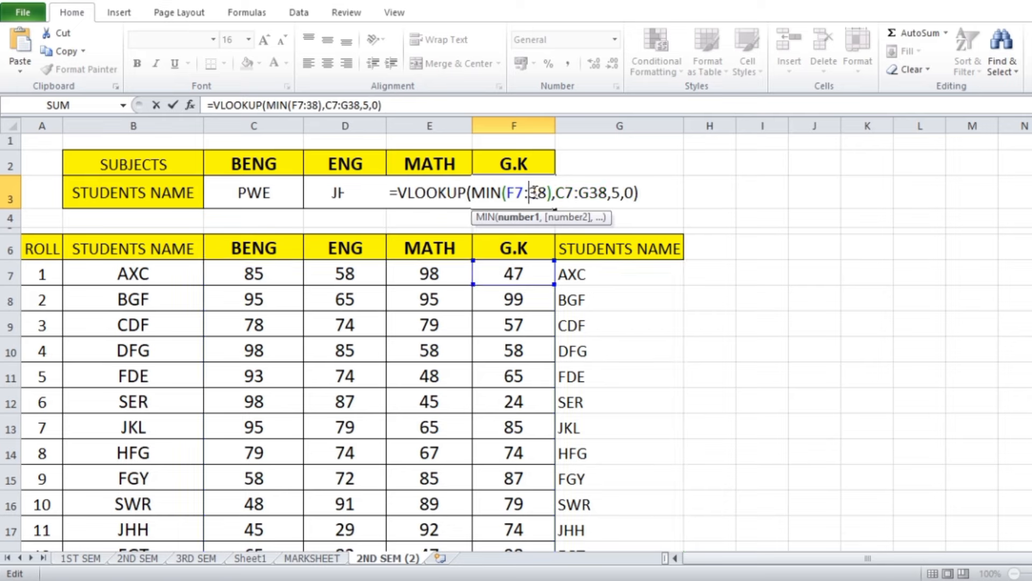
pyautogui.write('F')
# - Set the F3 formula's table array to F7:G38 and its column index to 2, and enter it
pyautogui.click(571, 192)
pyautogui.press('BackSpace')
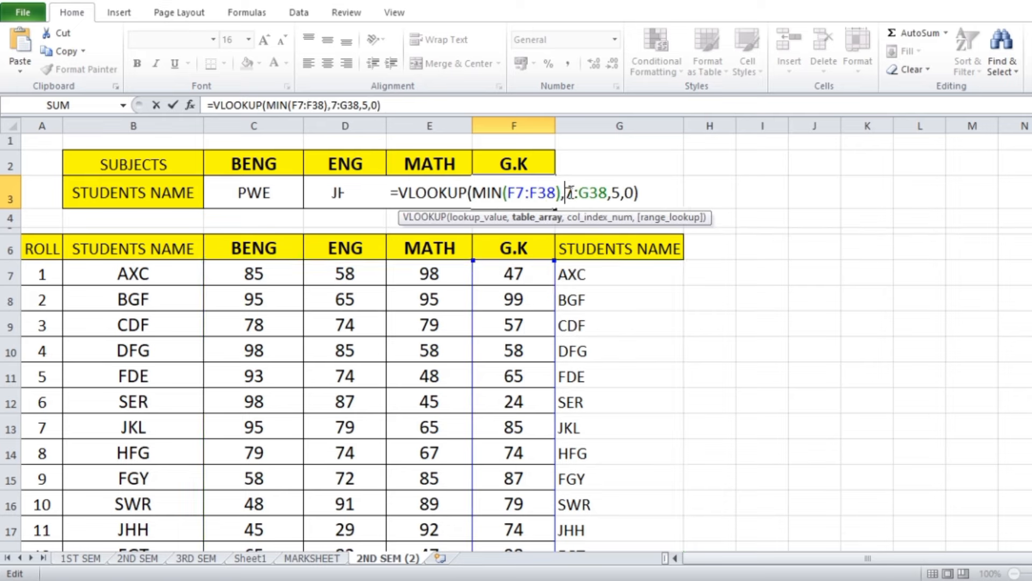
pyautogui.write('F')
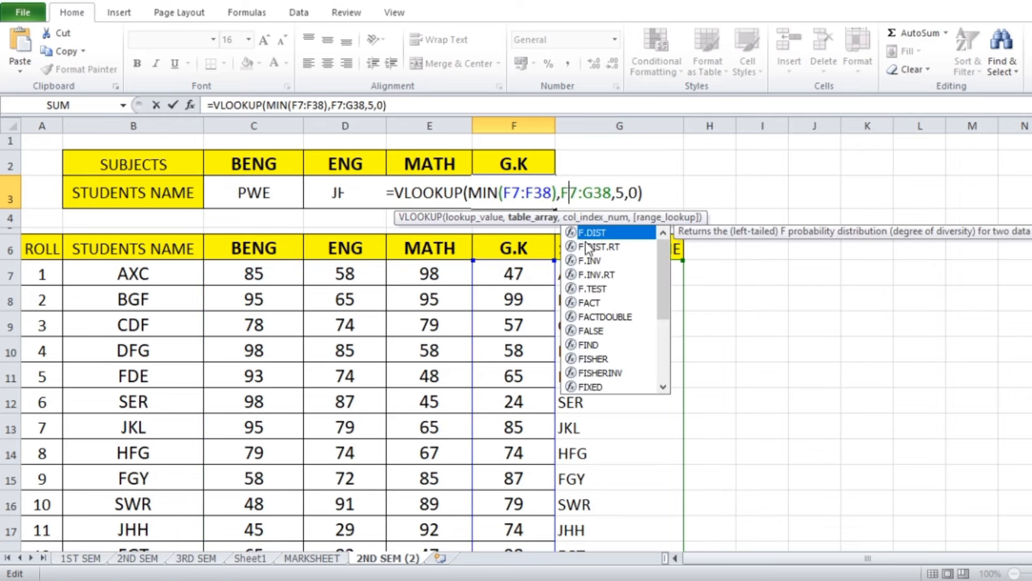
pyautogui.click(623, 192)
pyautogui.press('BackSpace')
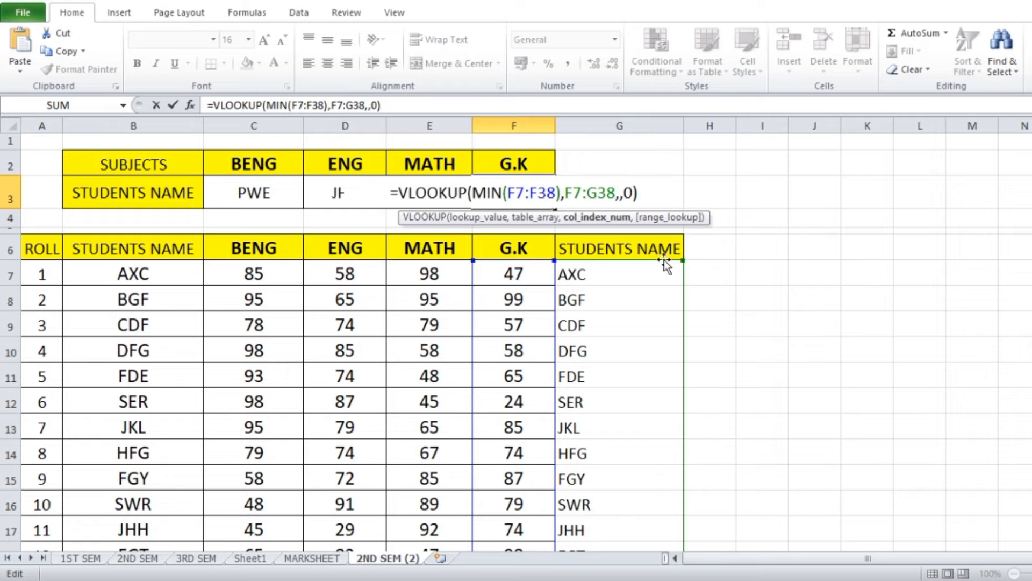
pyautogui.write('2')
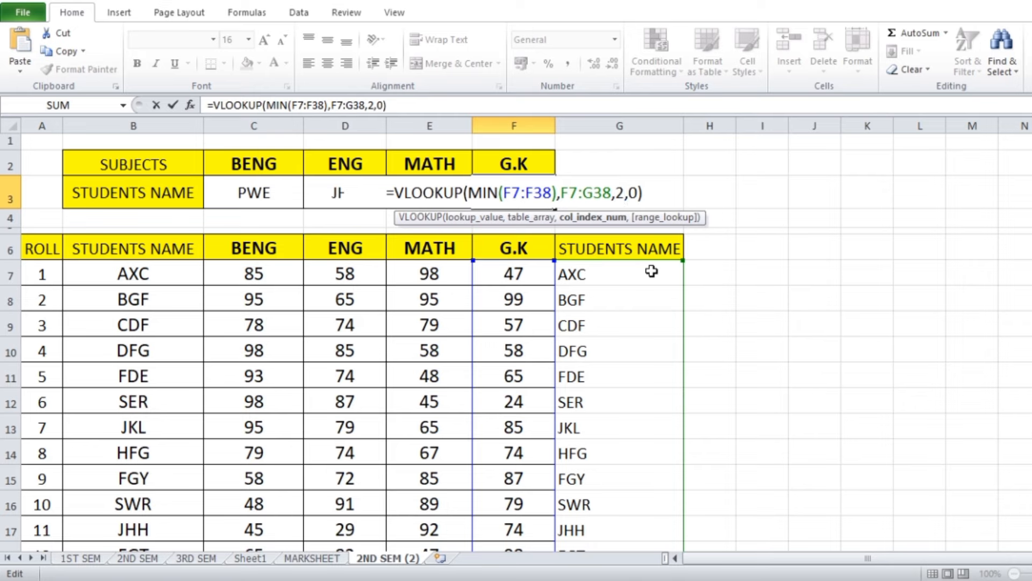
pyautogui.press('Return')
# - Check the student name returned in D3 against the ENG marks in column D
pyautogui.click(360, 196)
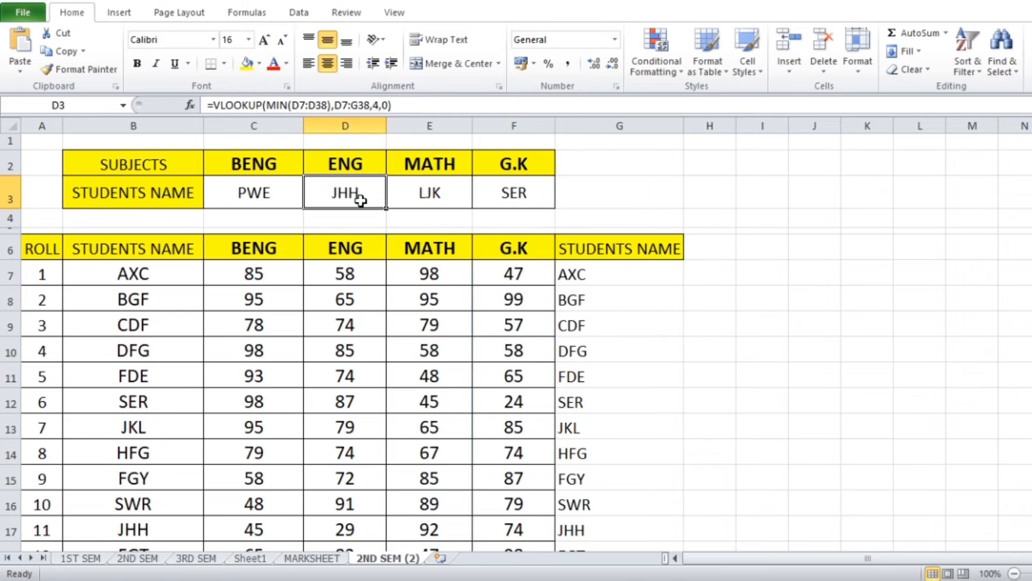
pyautogui.scroll(-3, 360, 379)
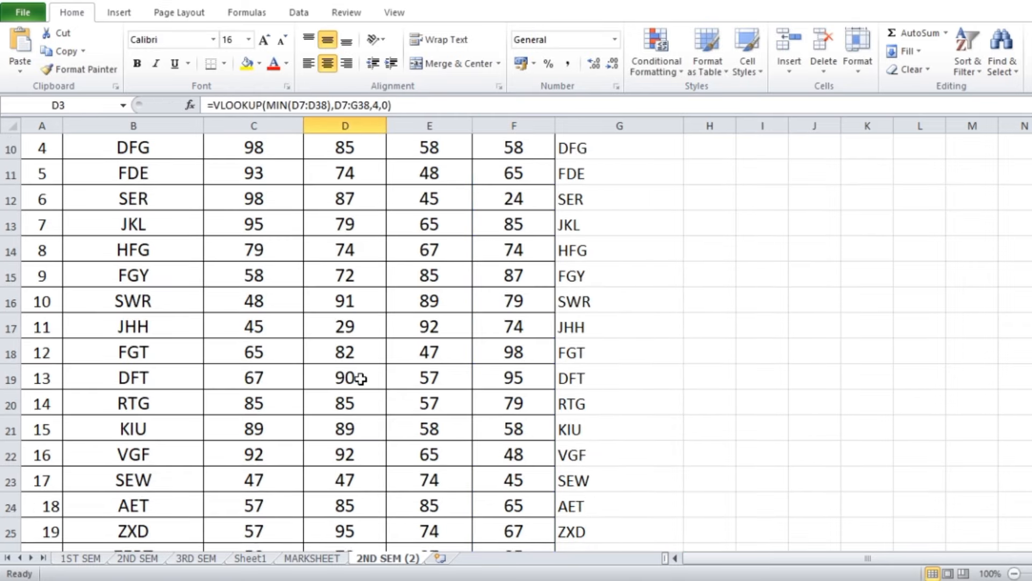